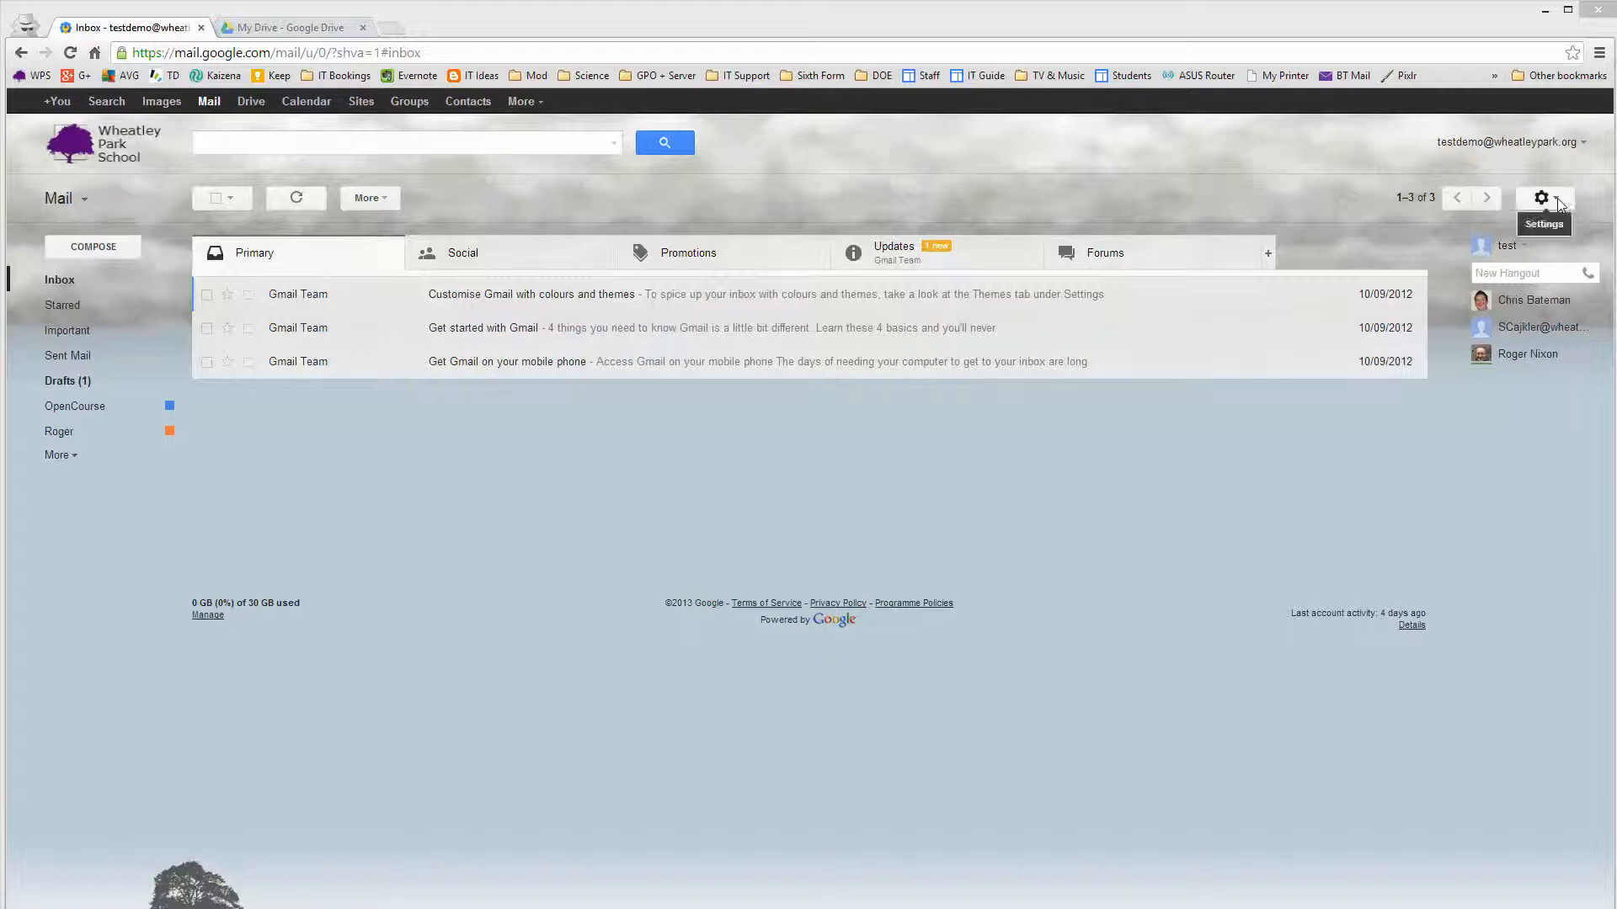
- Enable an email signature in the general mail settings and enter "testdemo" and "Wheatley Park School" on separate lines
{"action": "left_click", "coordinate": [1558, 204]}
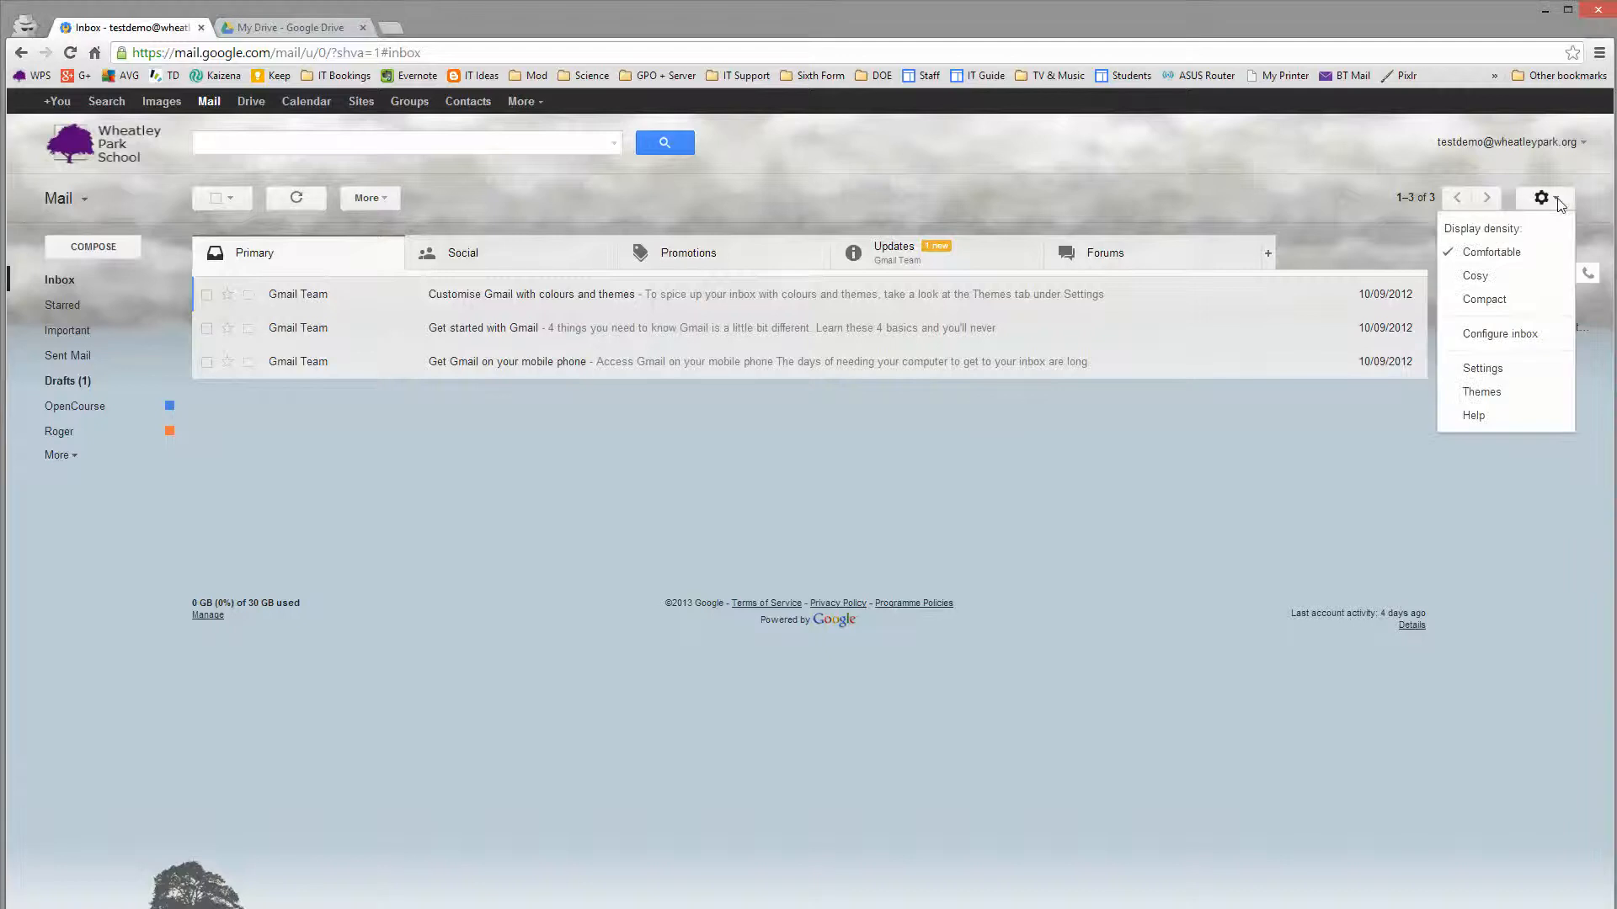
{"action": "left_click", "coordinate": [1484, 369]}
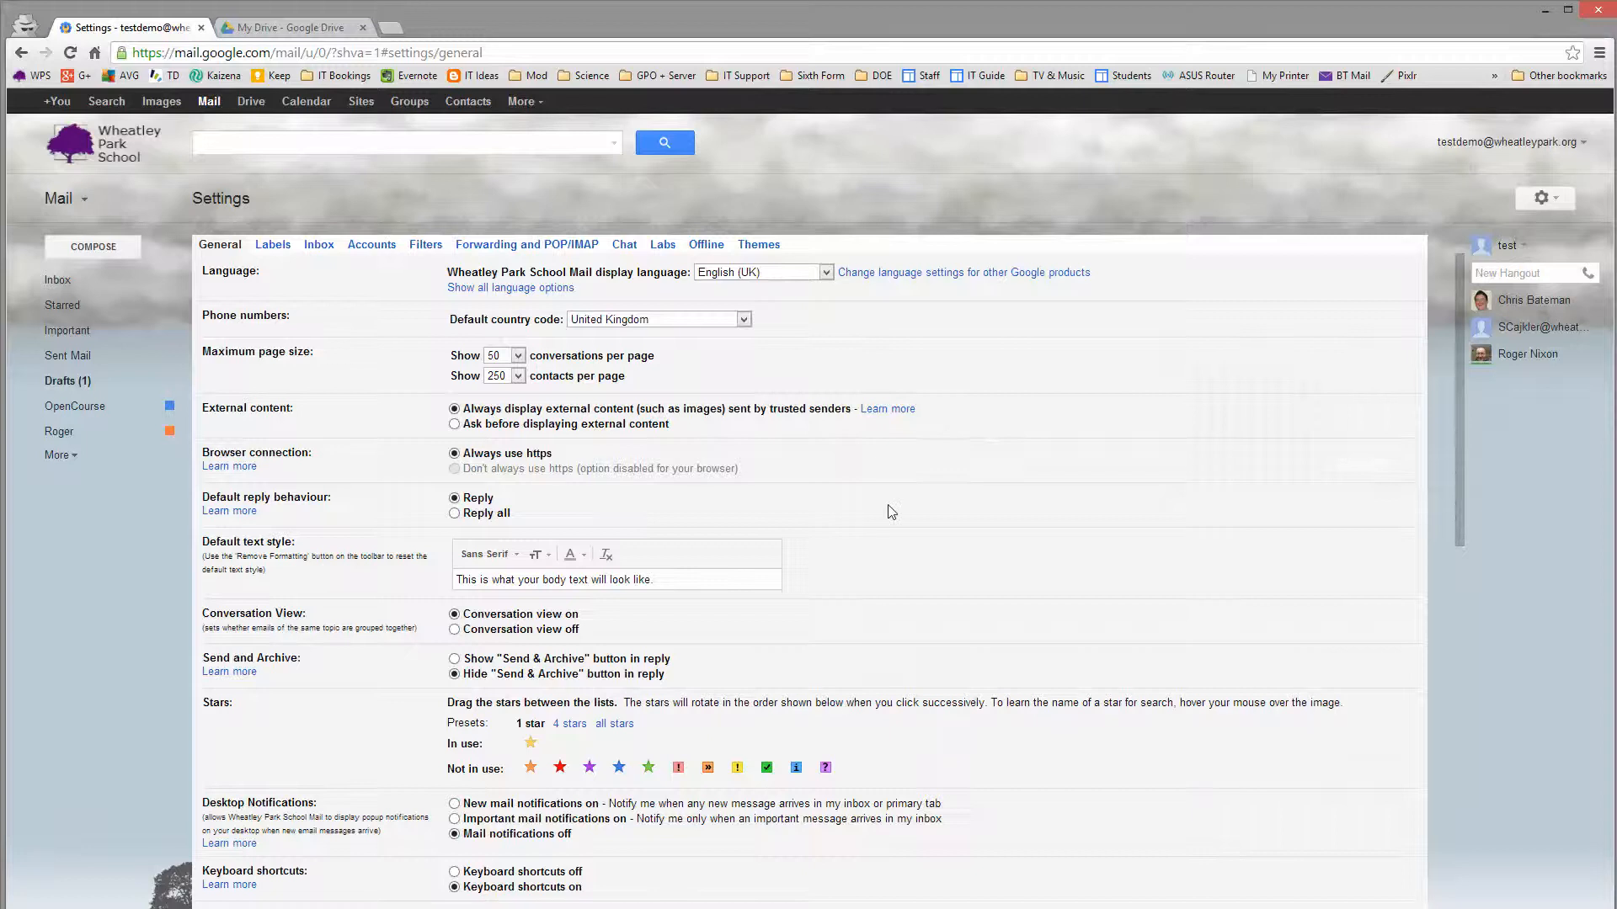
{"action": "scroll", "coordinate": [892, 512], "scroll_direction": "down", "scroll_amount": 6}
{"action": "scroll", "coordinate": [893, 512], "scroll_direction": "down", "scroll_amount": 1}
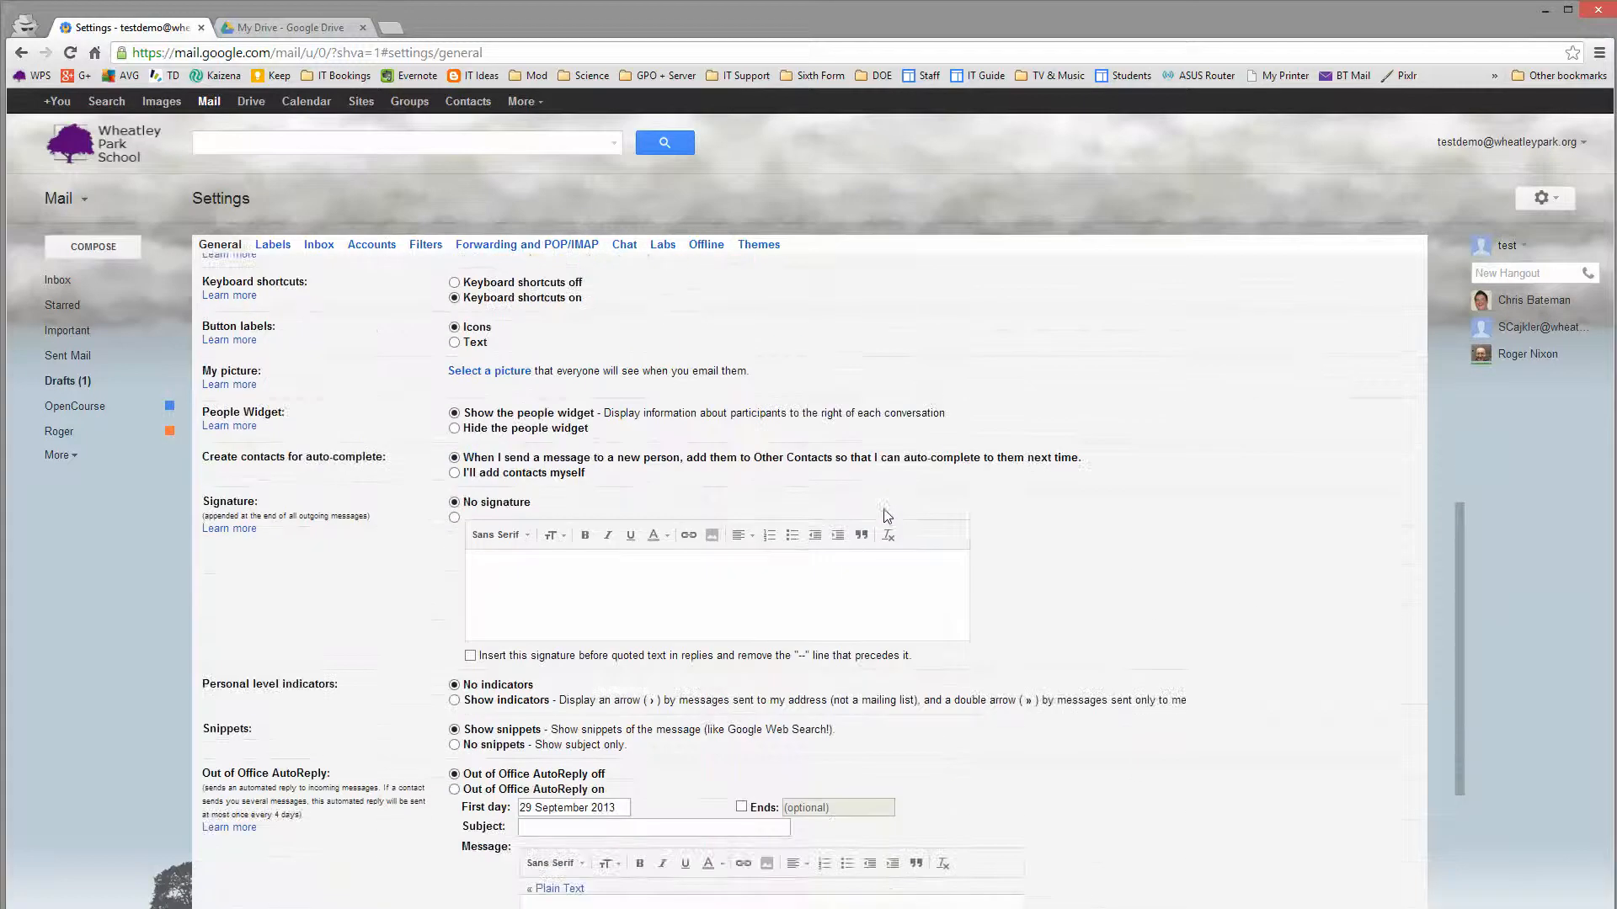
{"action": "left_click", "coordinate": [494, 568]}
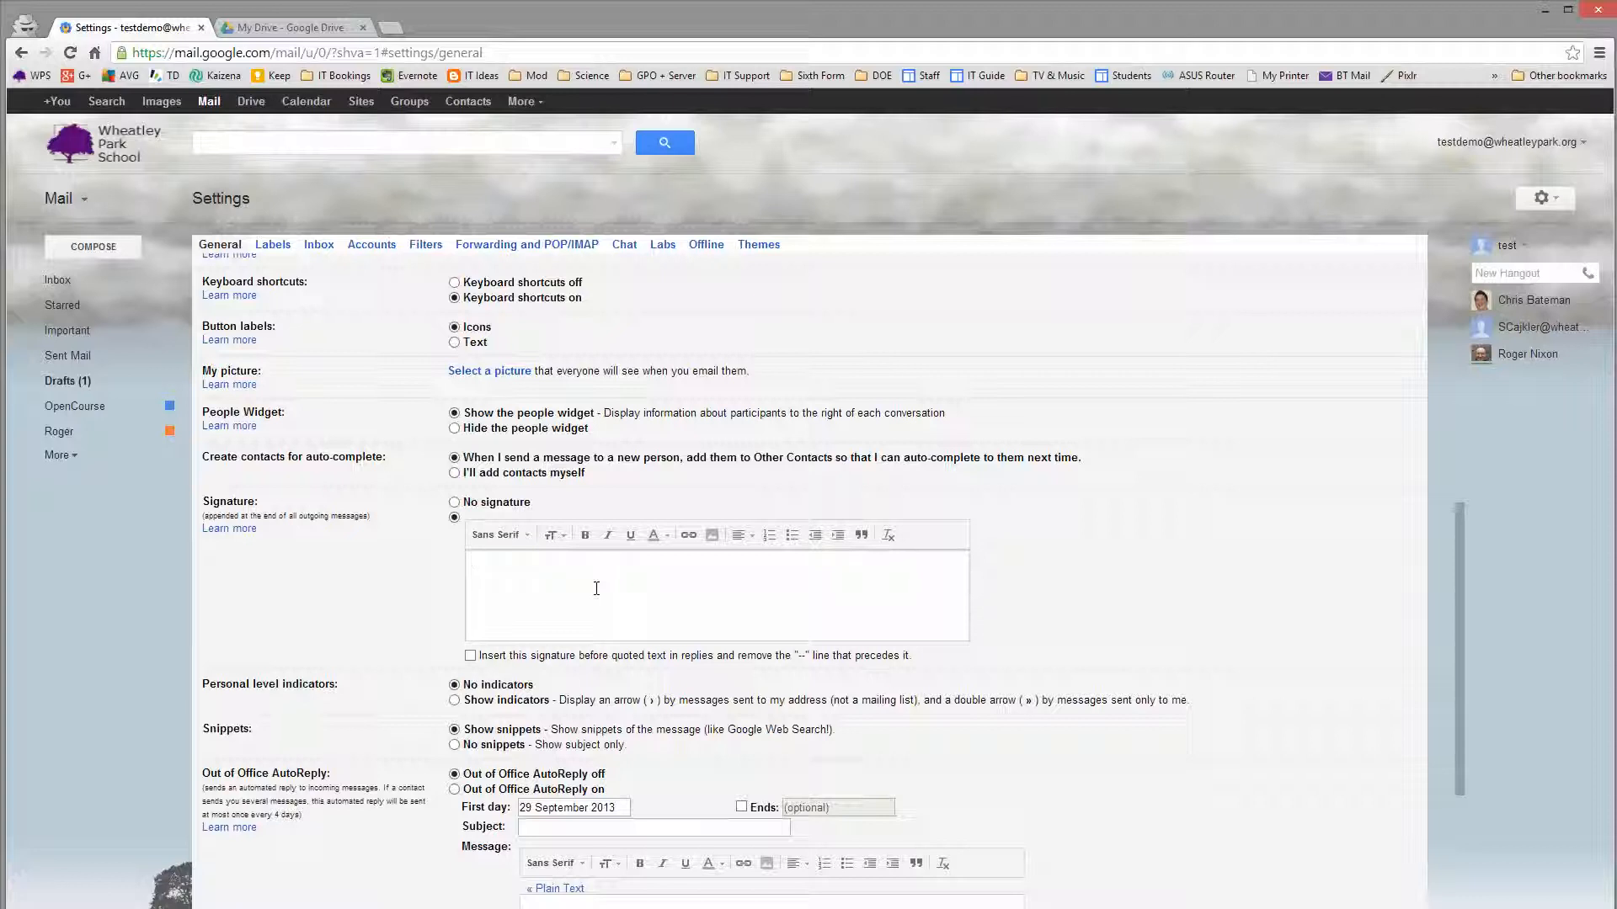
{"action": "type", "text": "testdemn"}
{"action": "key", "text": "BackSpace"}
{"action": "type", "text": "o"}
{"action": "key", "text": "Return"}
{"action": "type", "text": "Wheatley Park School"}
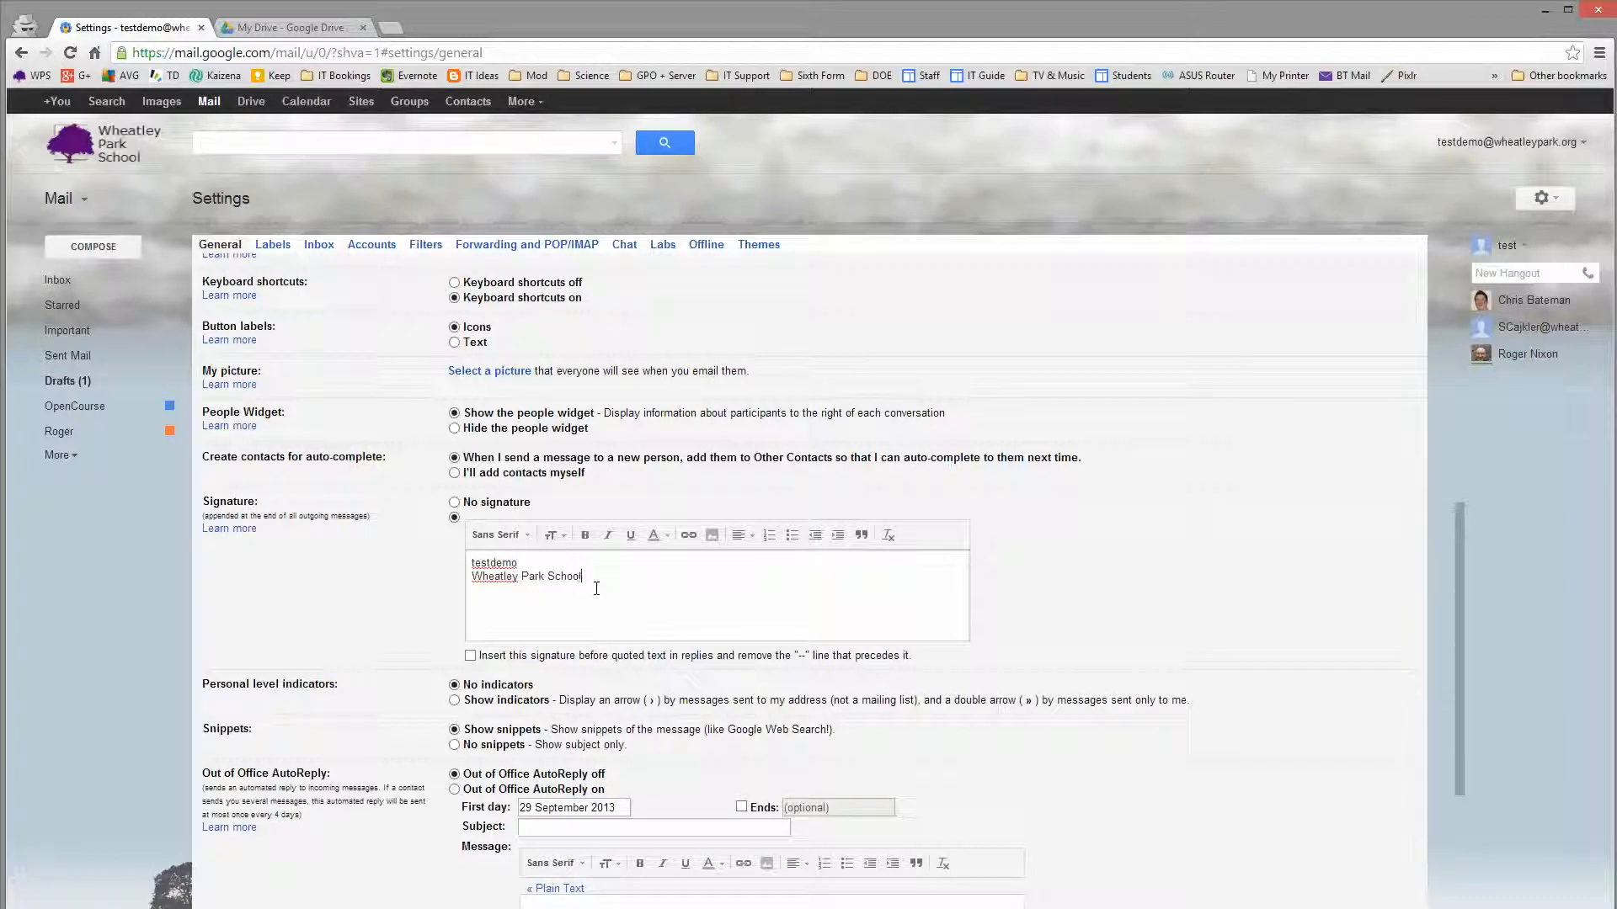
- Change the "Wheatley Park School" line of the signature to a dark blue colour and a larger text size
{"action": "left_click_drag", "start_coordinate": [589, 577], "coordinate": [396, 581]}
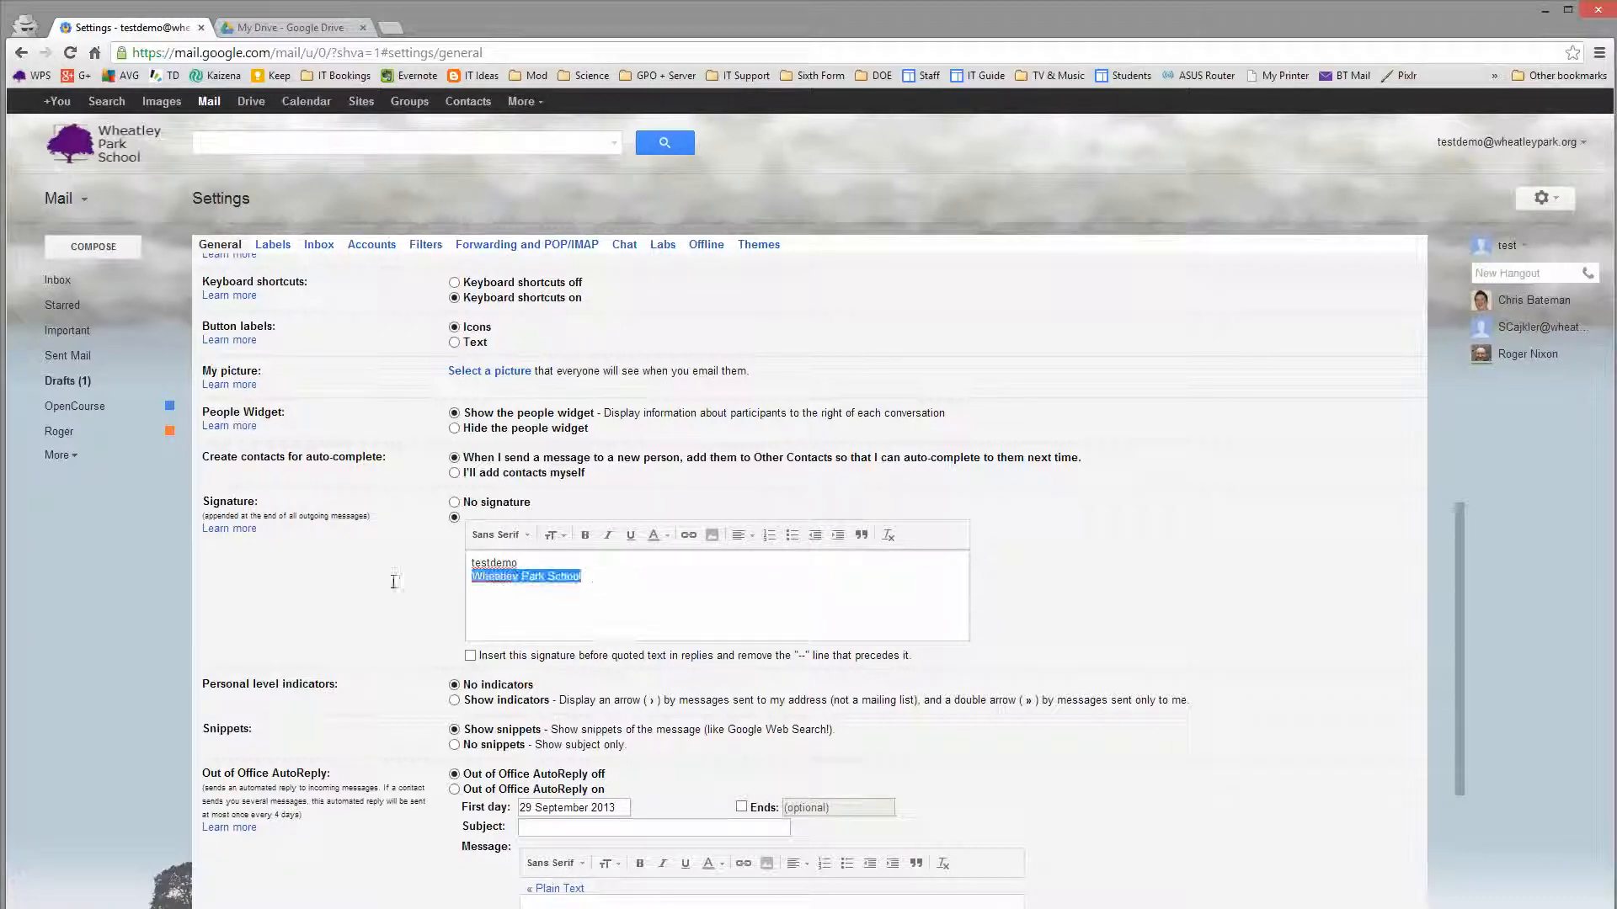
{"action": "left_click", "coordinate": [666, 536]}
{"action": "left_click", "coordinate": [637, 511]}
{"action": "left_click", "coordinate": [553, 536]}
{"action": "left_click", "coordinate": [593, 474]}
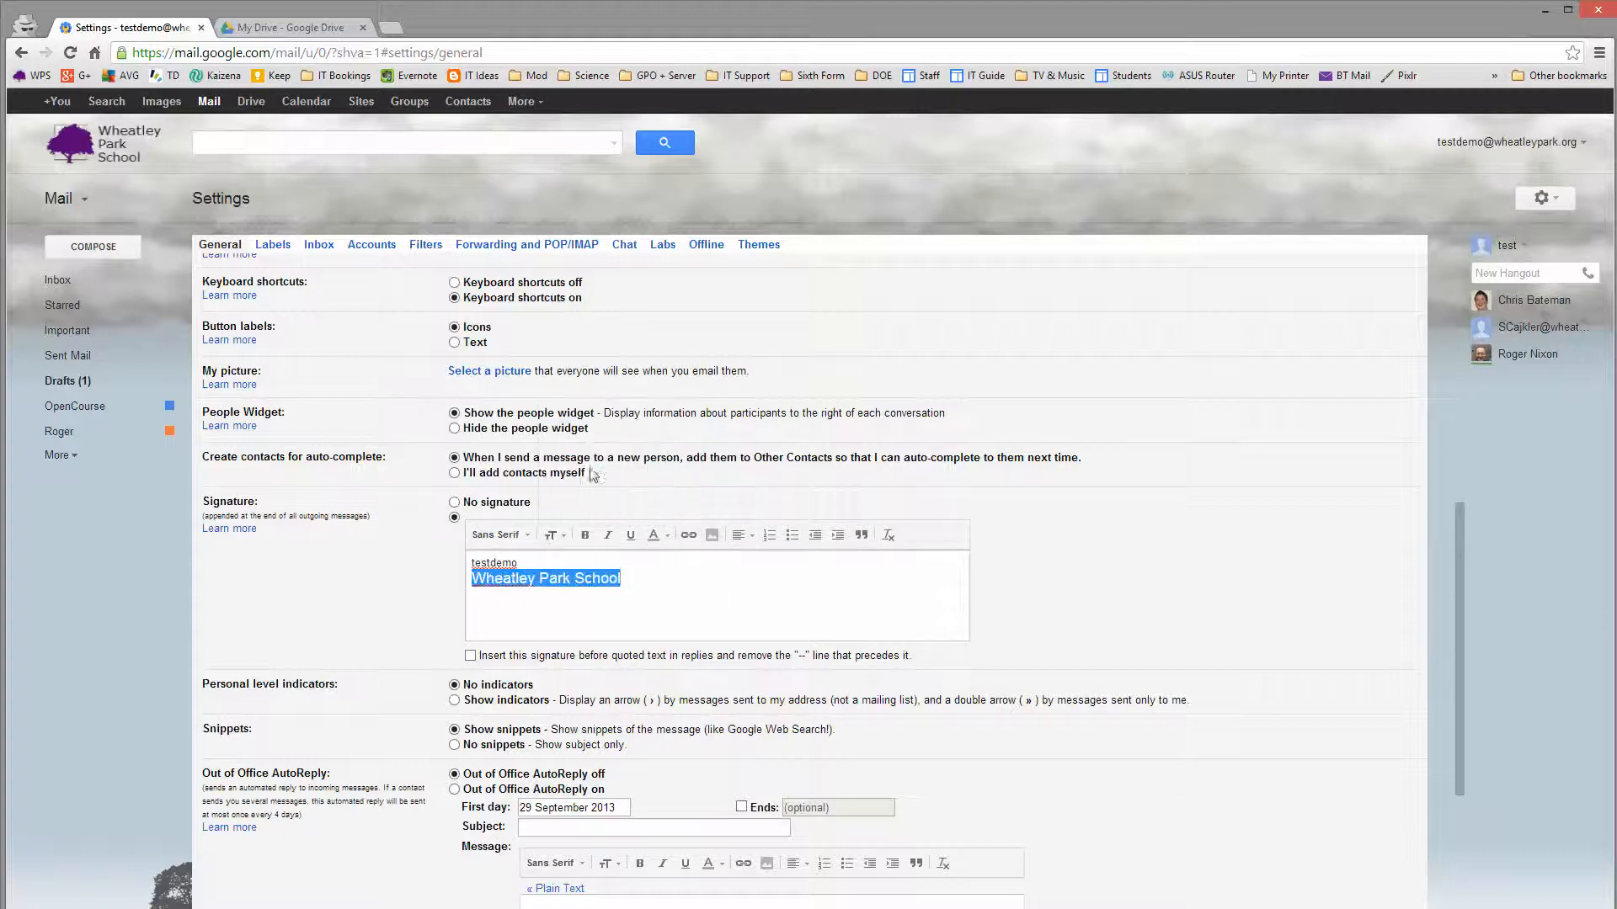
{"action": "left_click", "coordinate": [687, 592]}
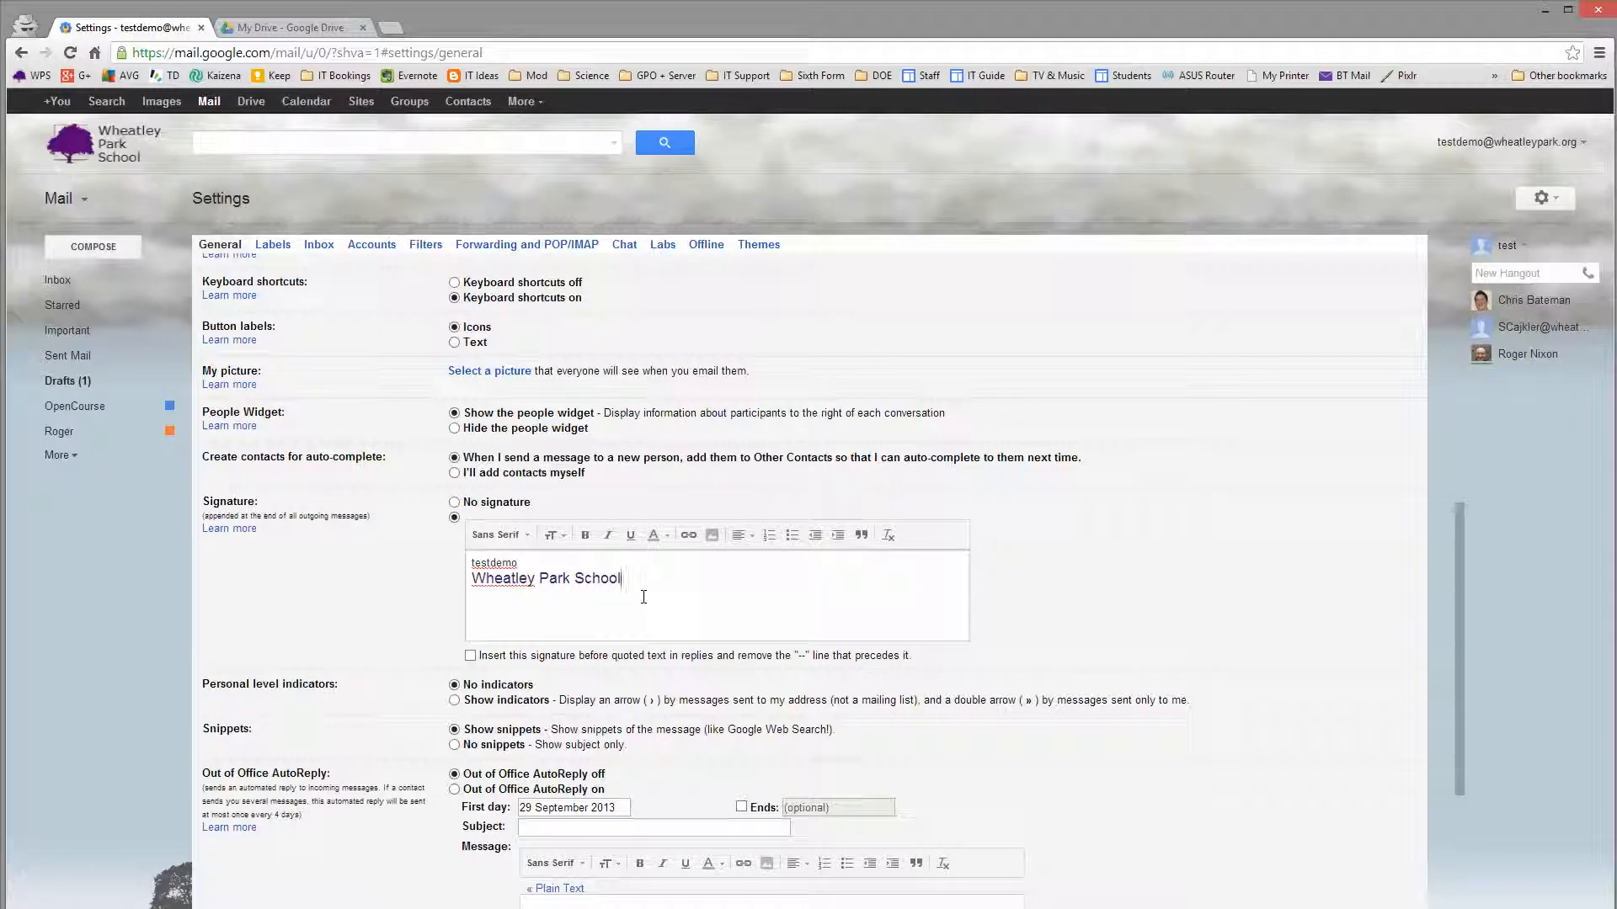
- Check which image sources the signature's image dialog accepts and close it without adding anything
{"action": "left_click", "coordinate": [711, 535]}
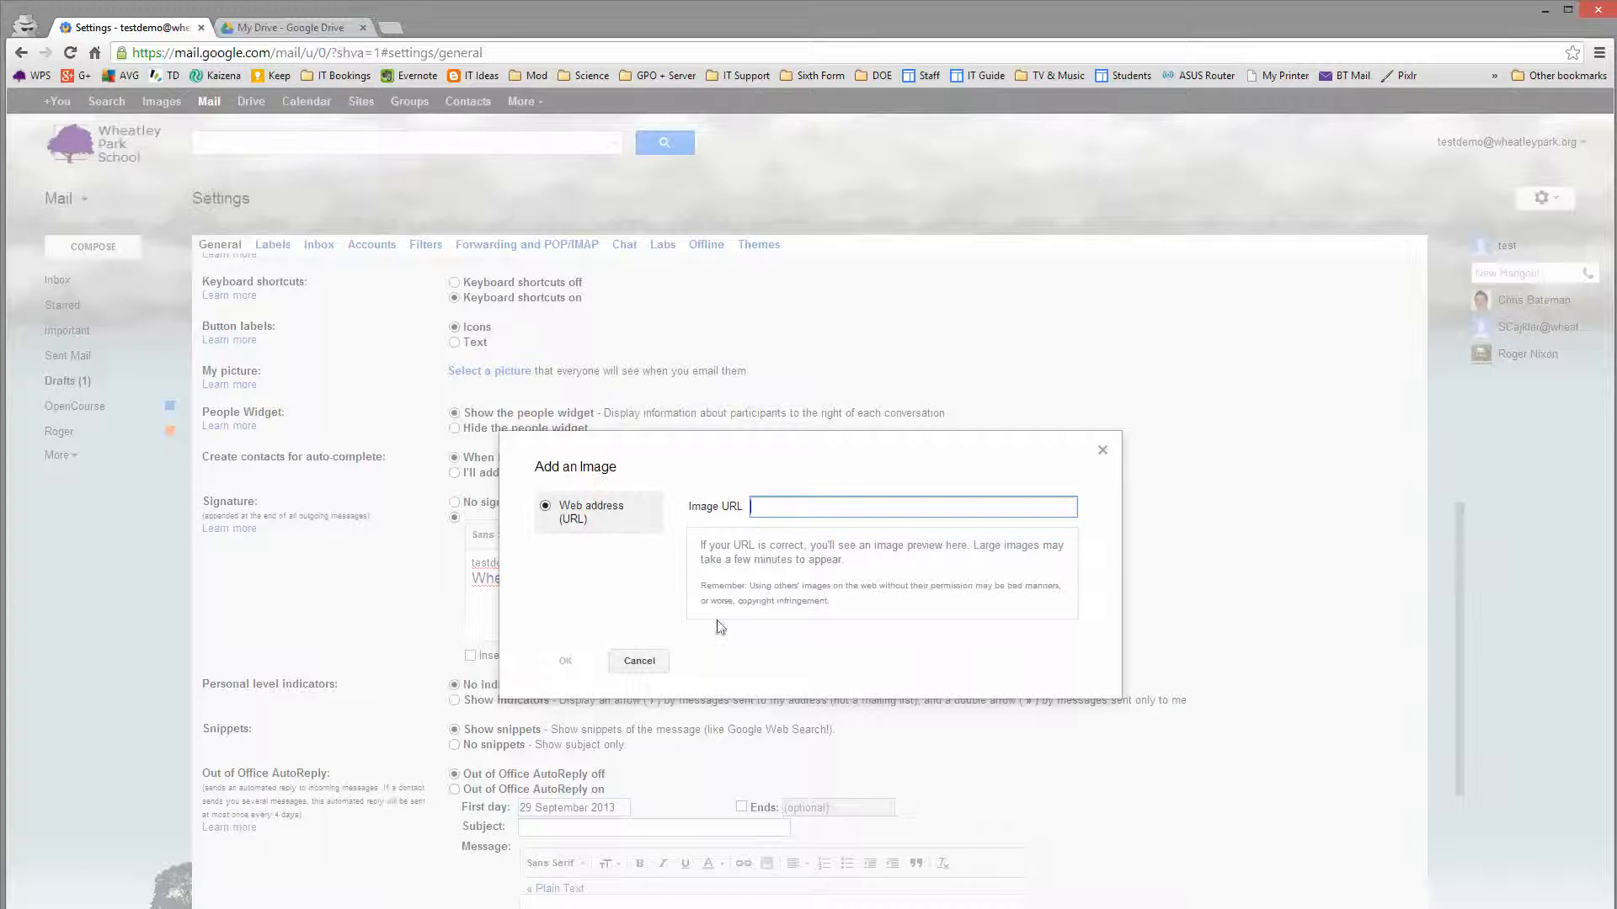
{"action": "left_click", "coordinate": [640, 662]}
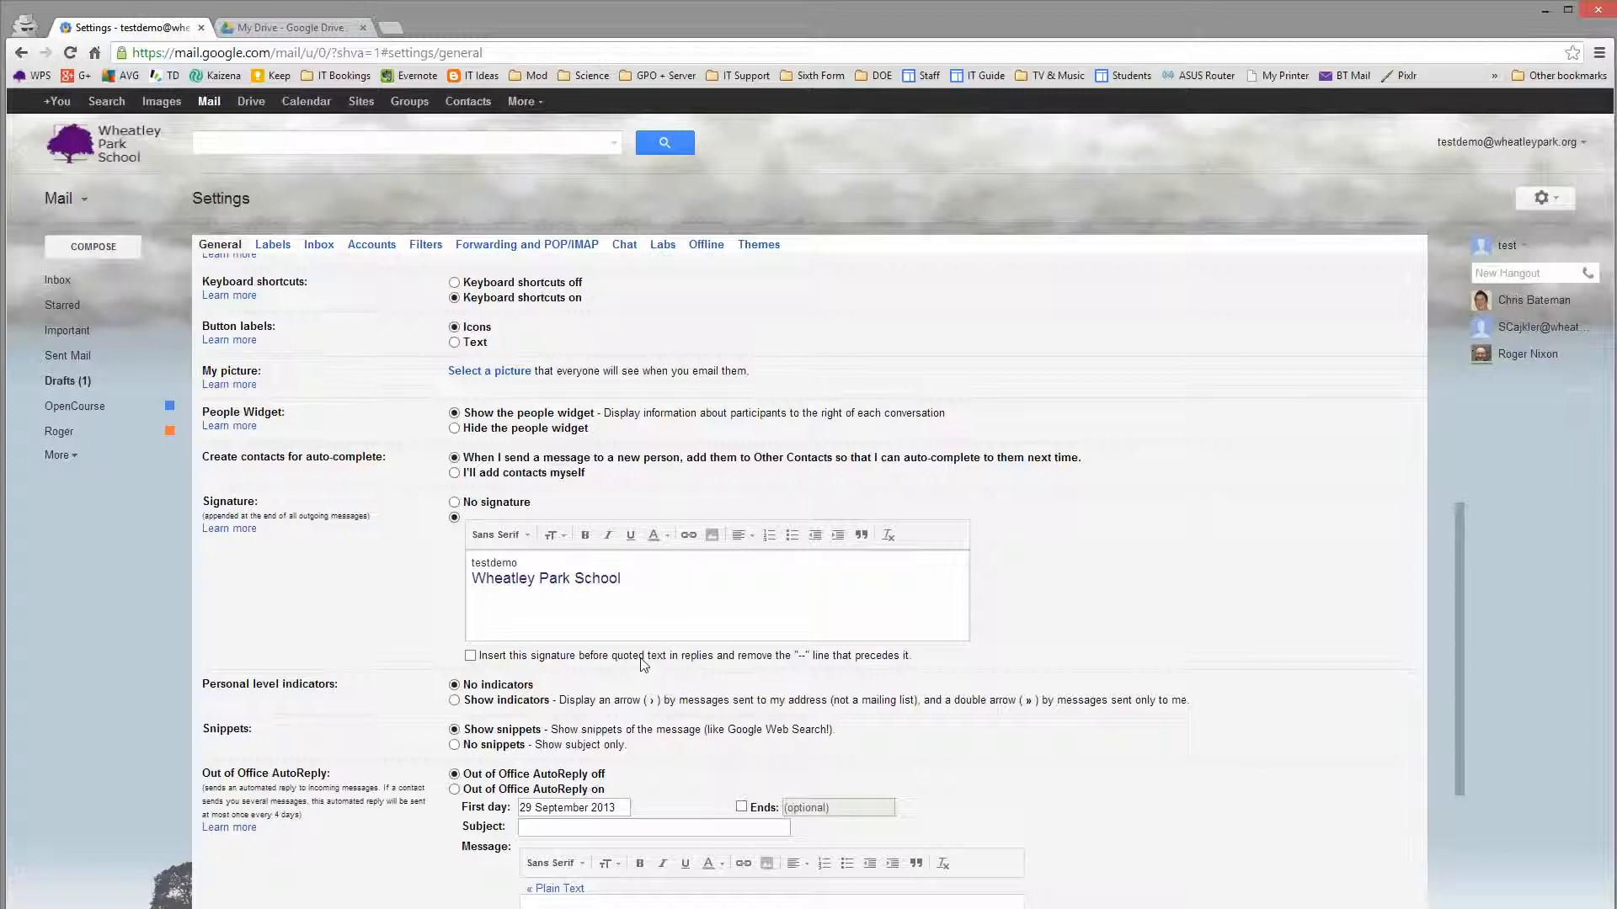
- Switch to Google Drive and create a new blank text document
{"action": "left_click", "coordinate": [310, 29]}
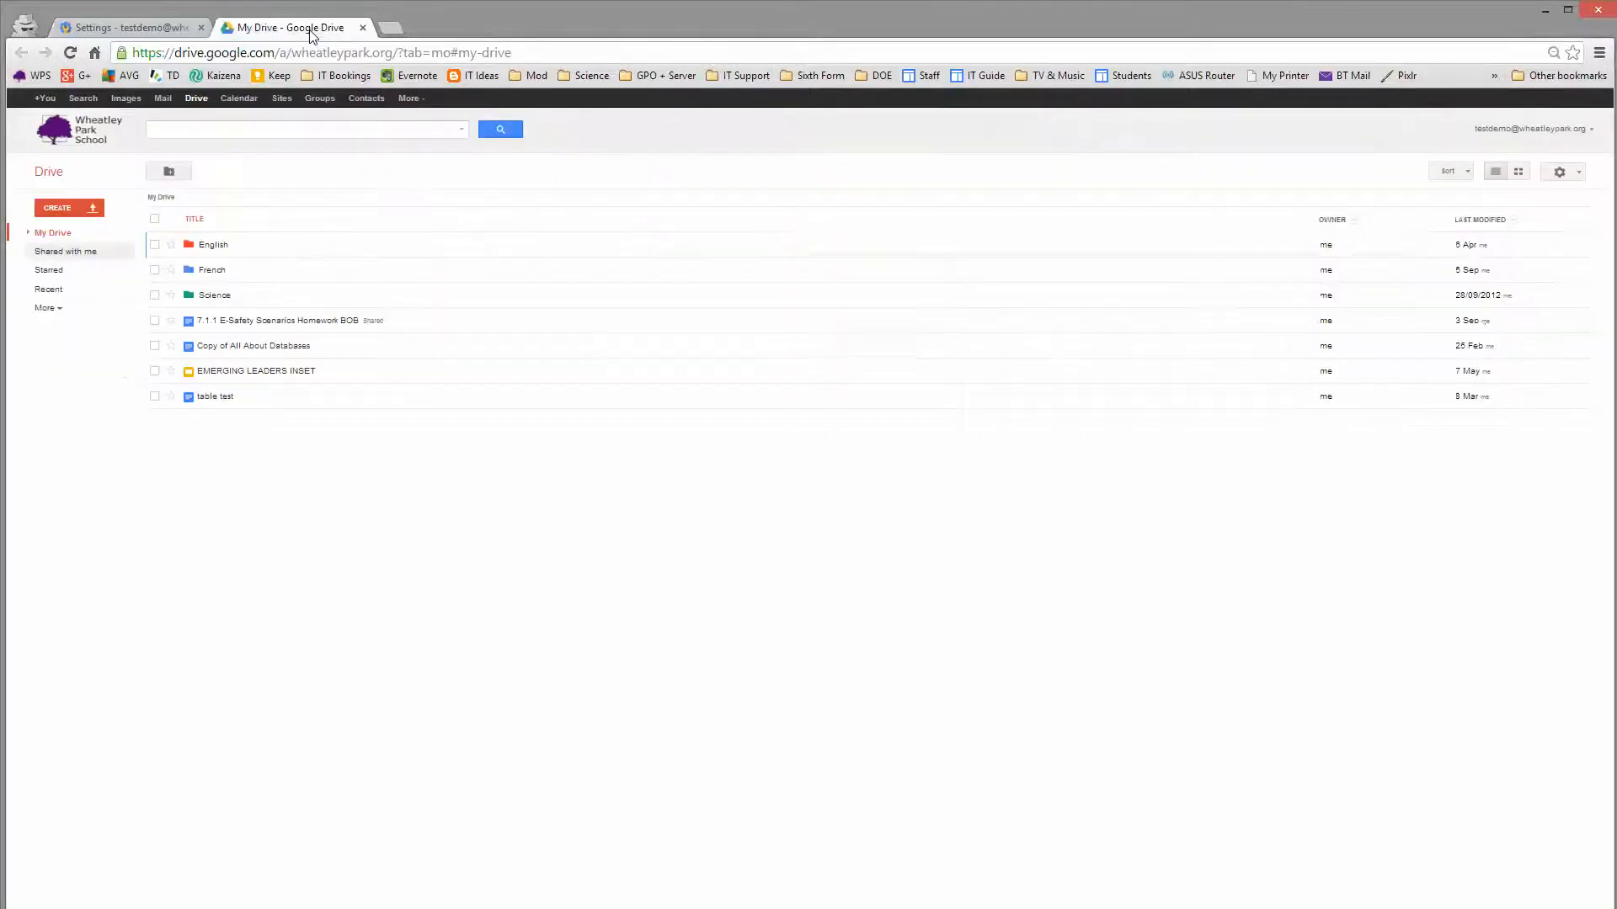
{"action": "left_click", "coordinate": [62, 210]}
{"action": "left_click", "coordinate": [60, 278]}
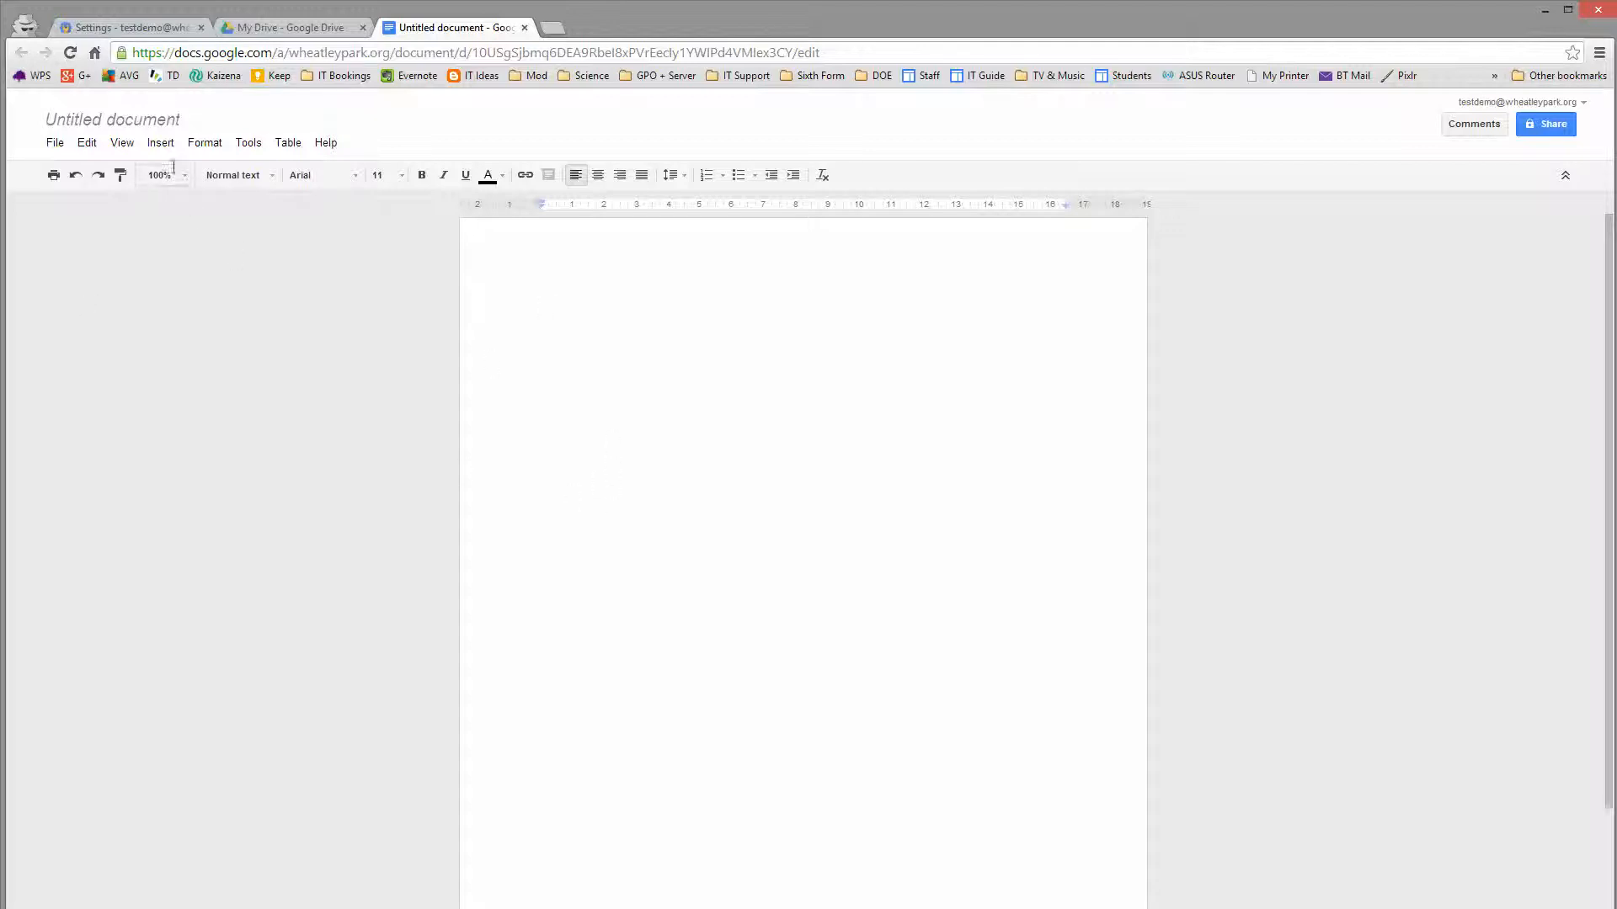
- Insert the image WPS TREE PURPLE.gif from the Downloads folder into the blank document
{"action": "left_click", "coordinate": [161, 143]}
{"action": "left_click", "coordinate": [173, 170]}
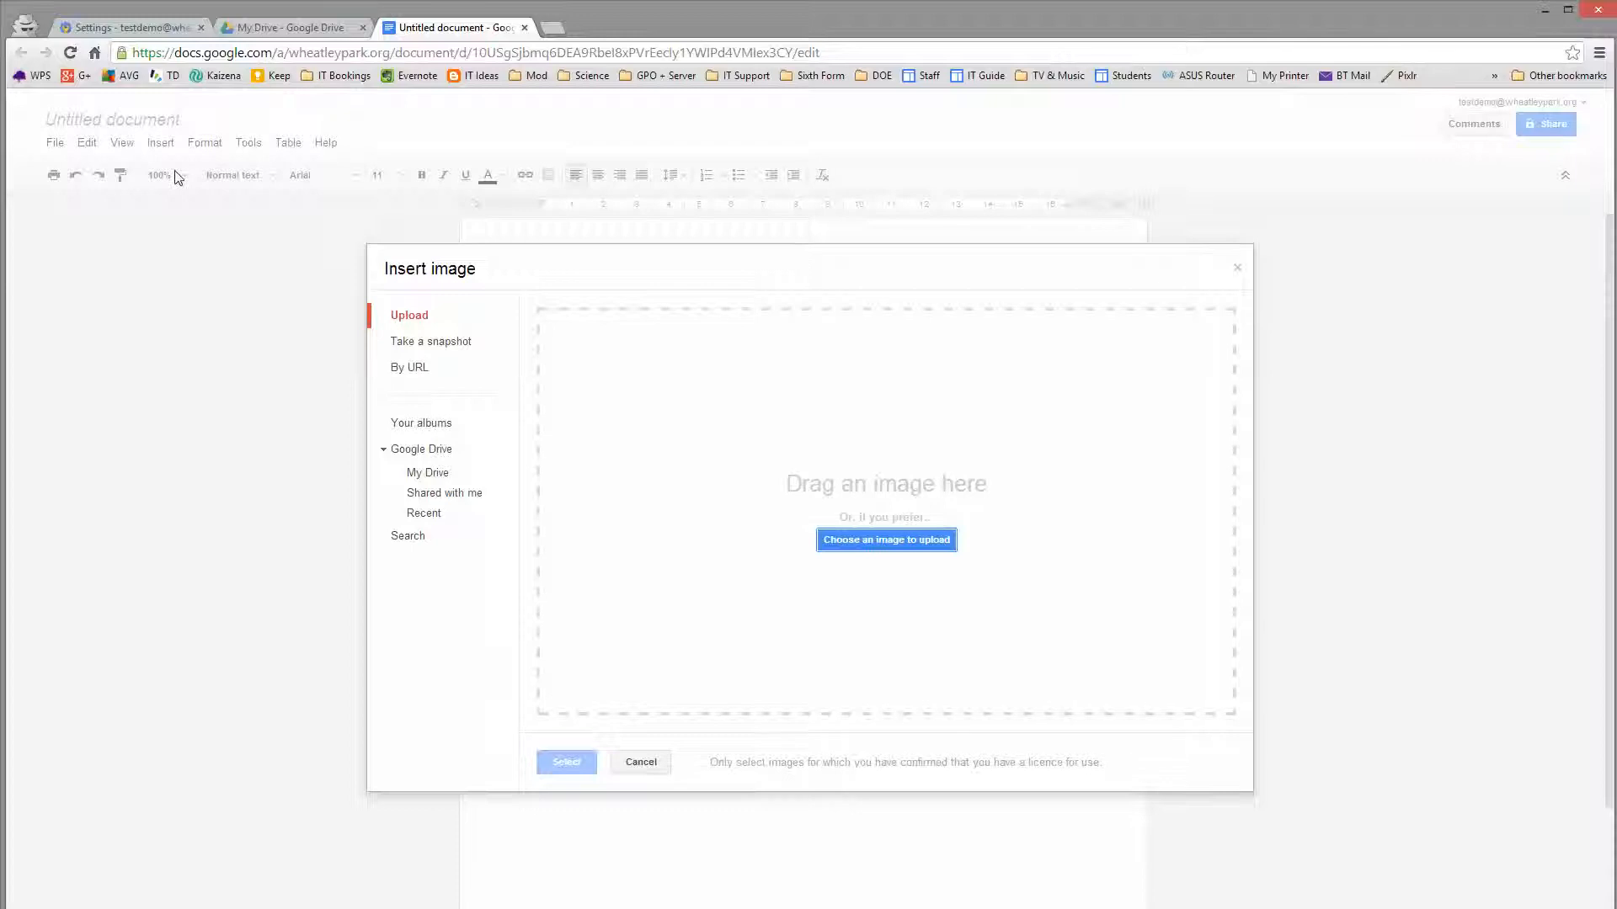
{"action": "left_click", "coordinate": [916, 546]}
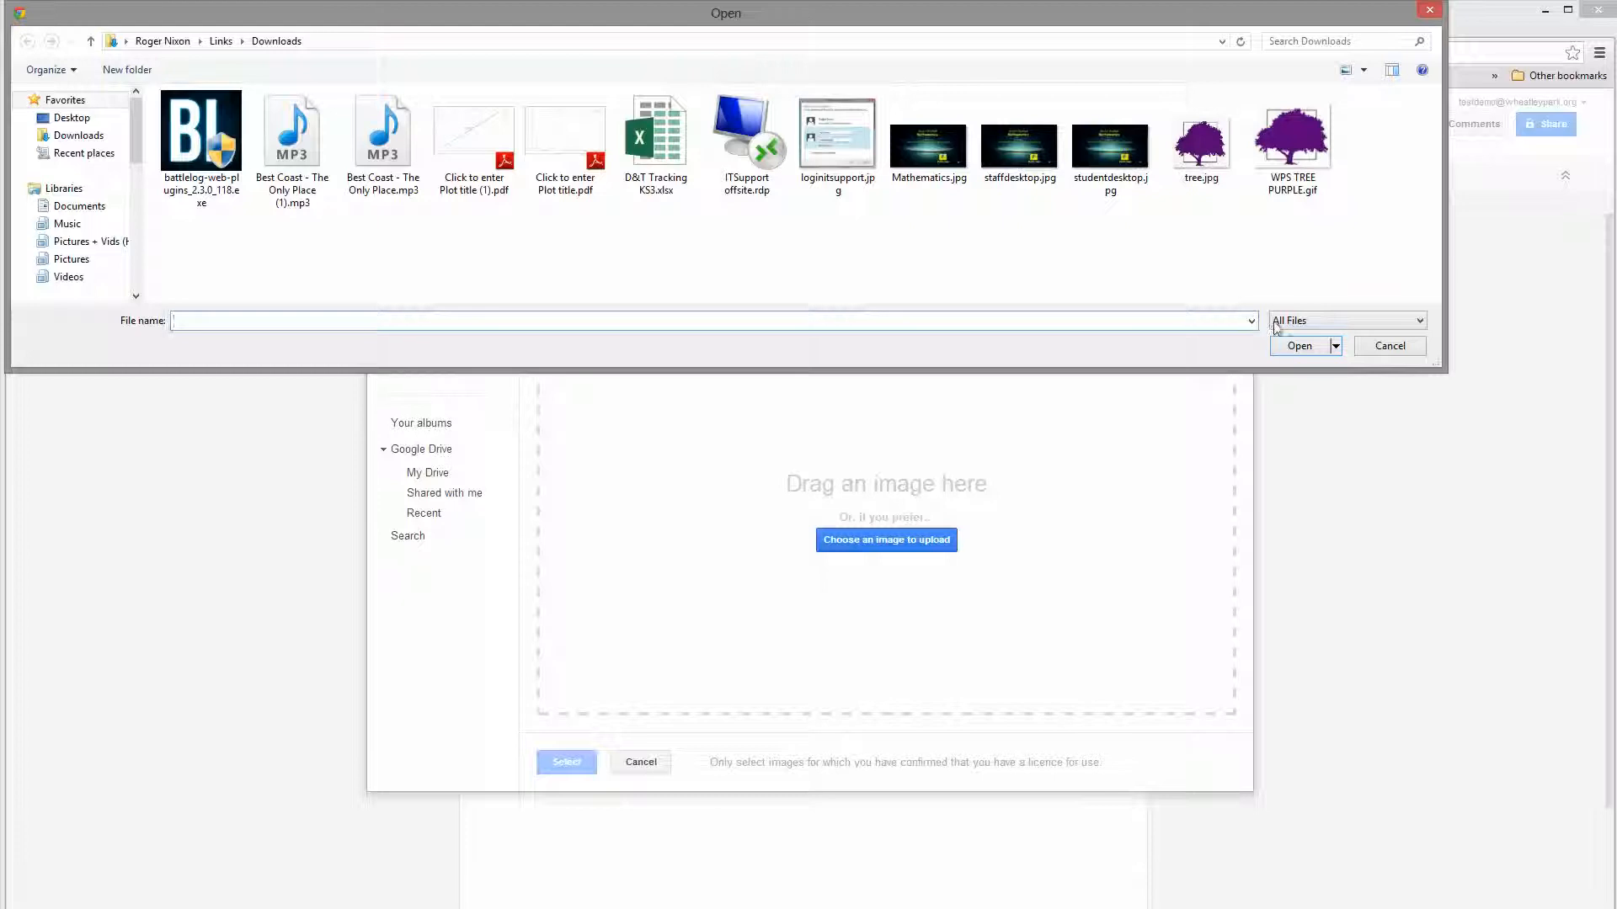
{"action": "left_click", "coordinate": [1293, 187]}
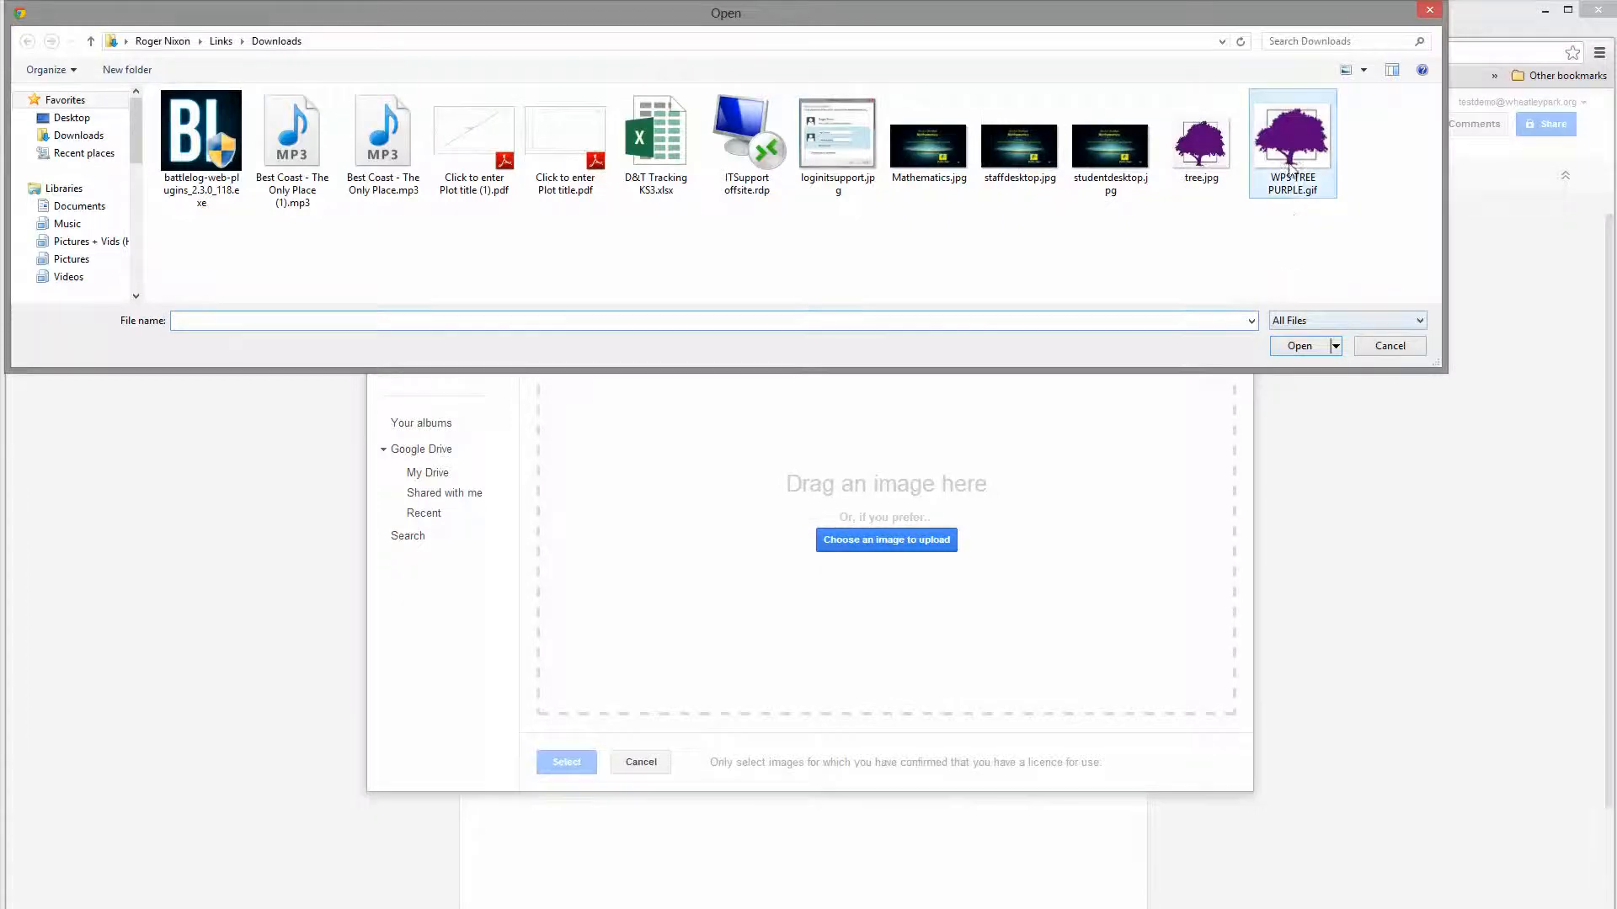
{"action": "left_click", "coordinate": [1298, 354]}
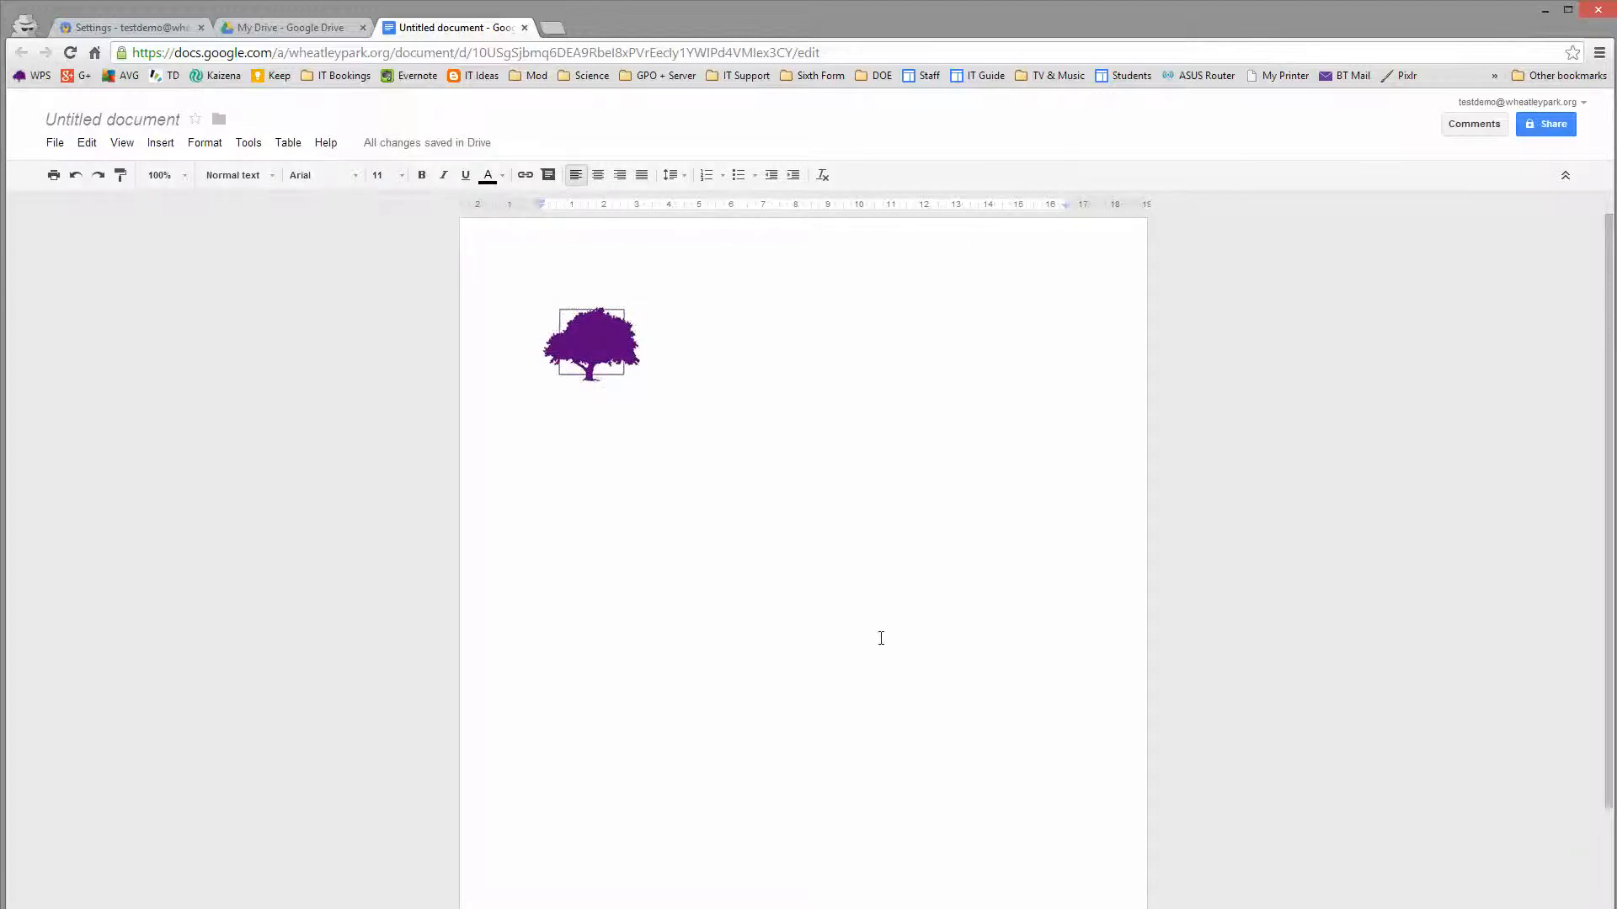
- Name the document Sig and share it as Public on the web with Can view access
{"action": "left_click", "coordinate": [1546, 125]}
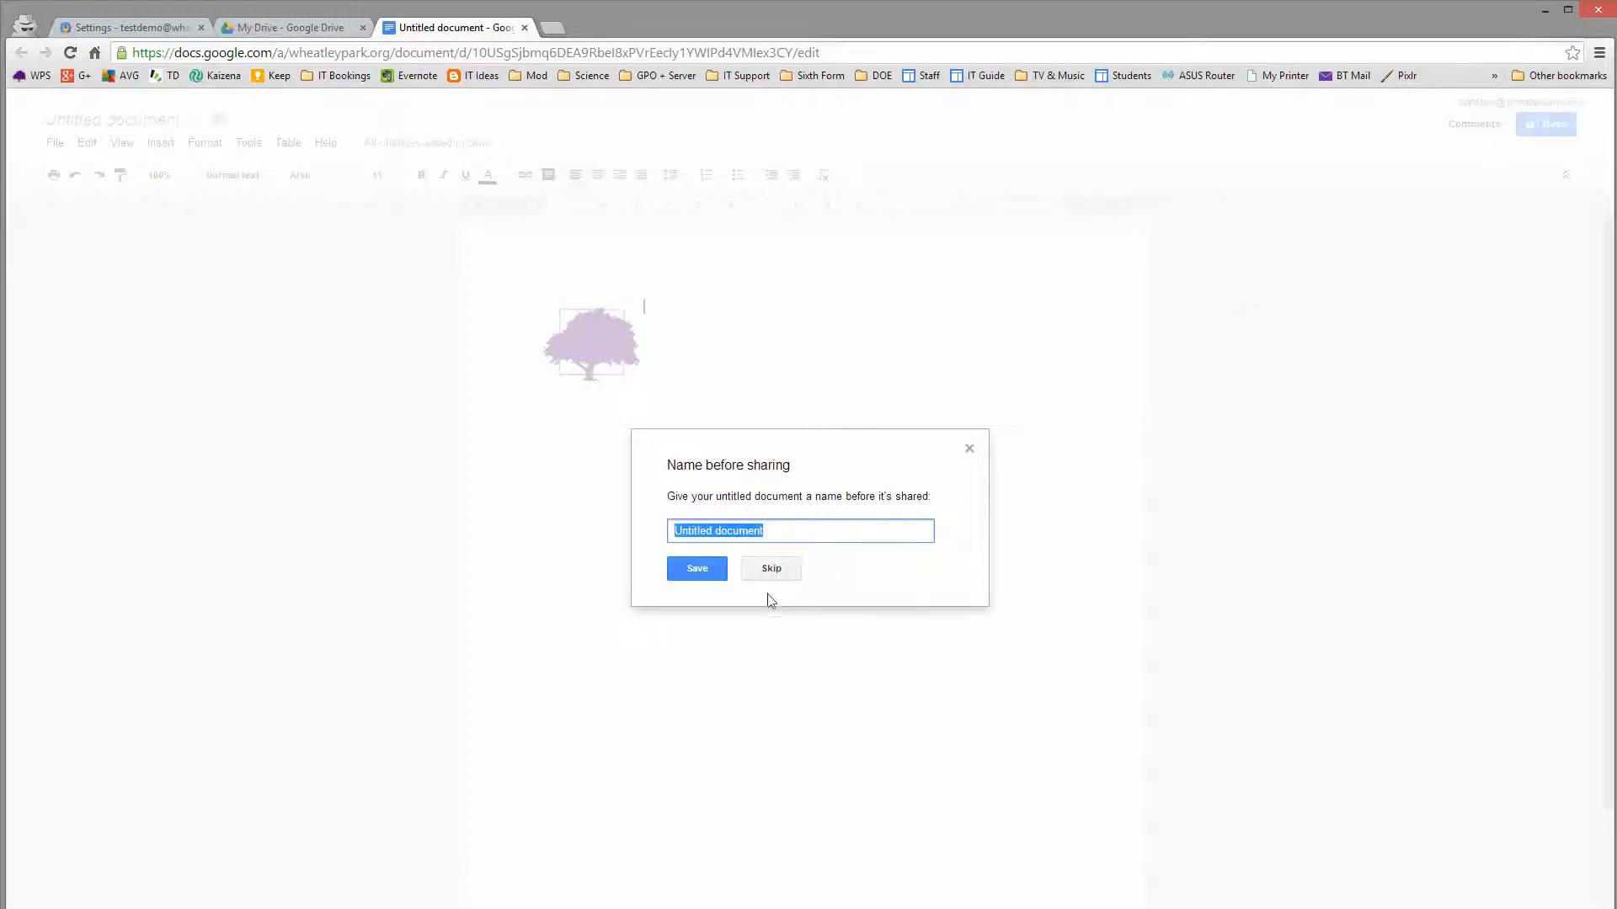
{"action": "type", "text": "Sig"}
{"action": "left_click", "coordinate": [722, 578]}
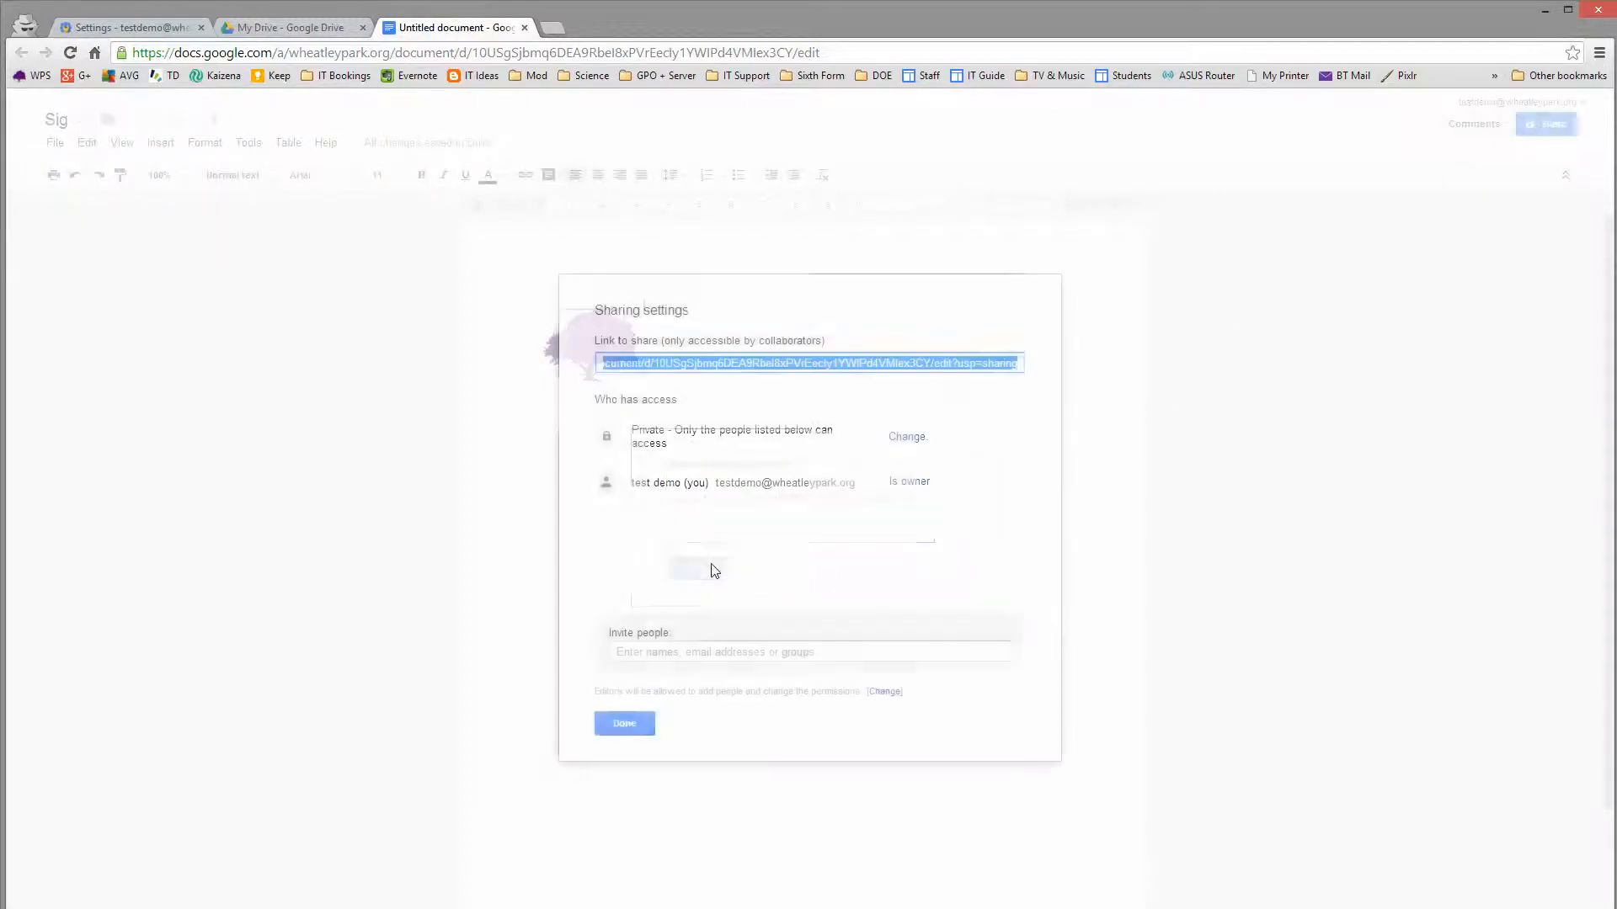
{"action": "left_click", "coordinate": [905, 437]}
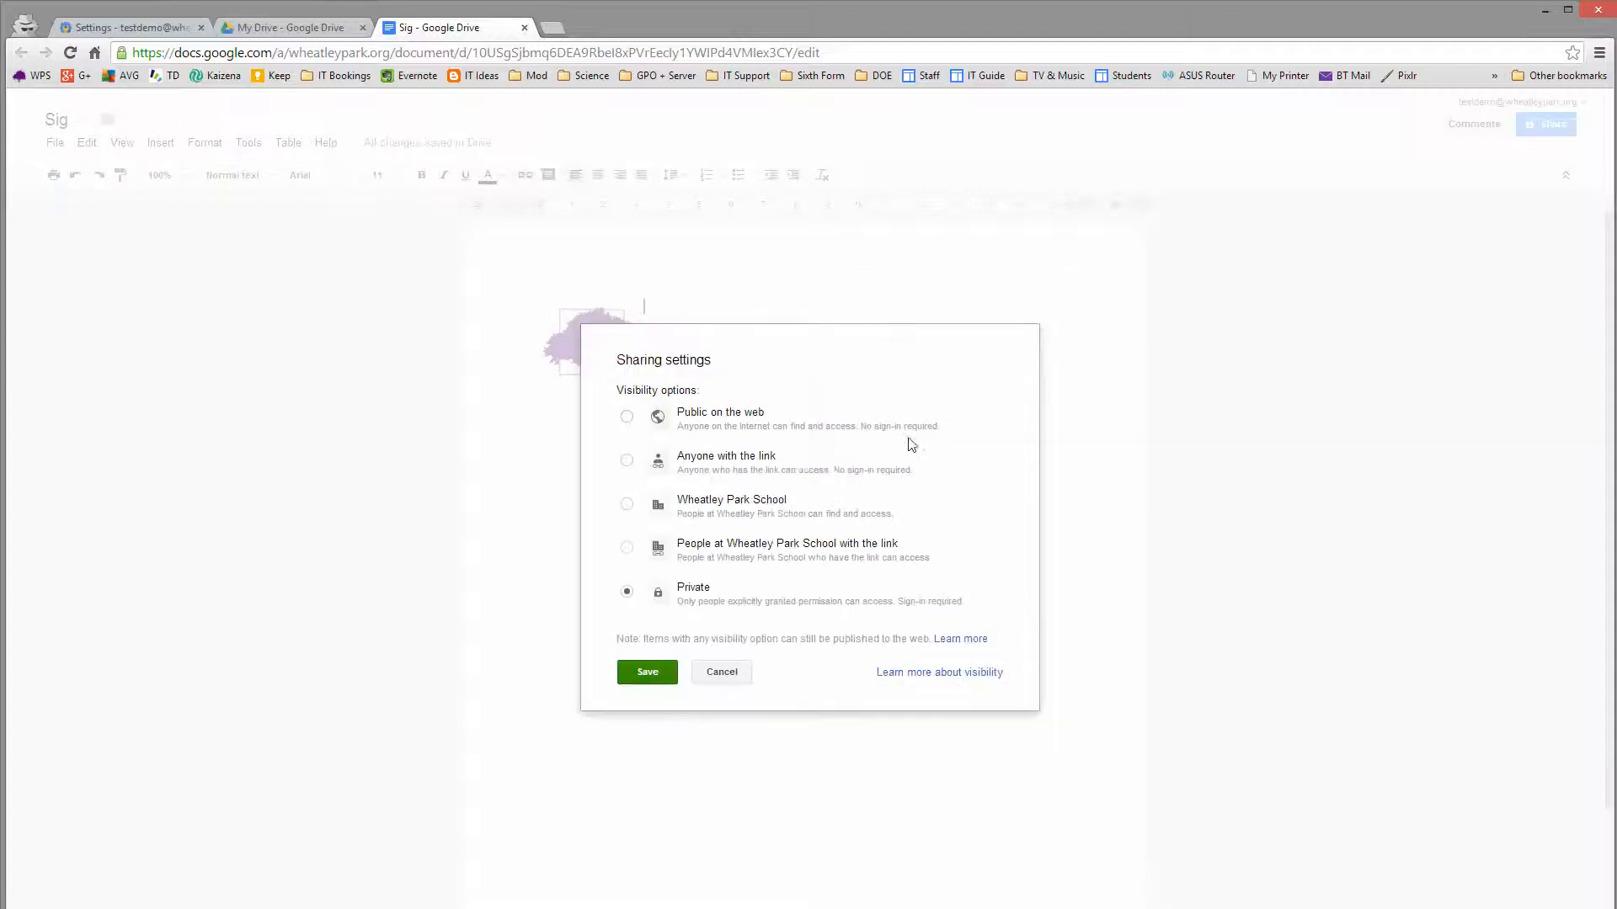
{"action": "left_click", "coordinate": [691, 427]}
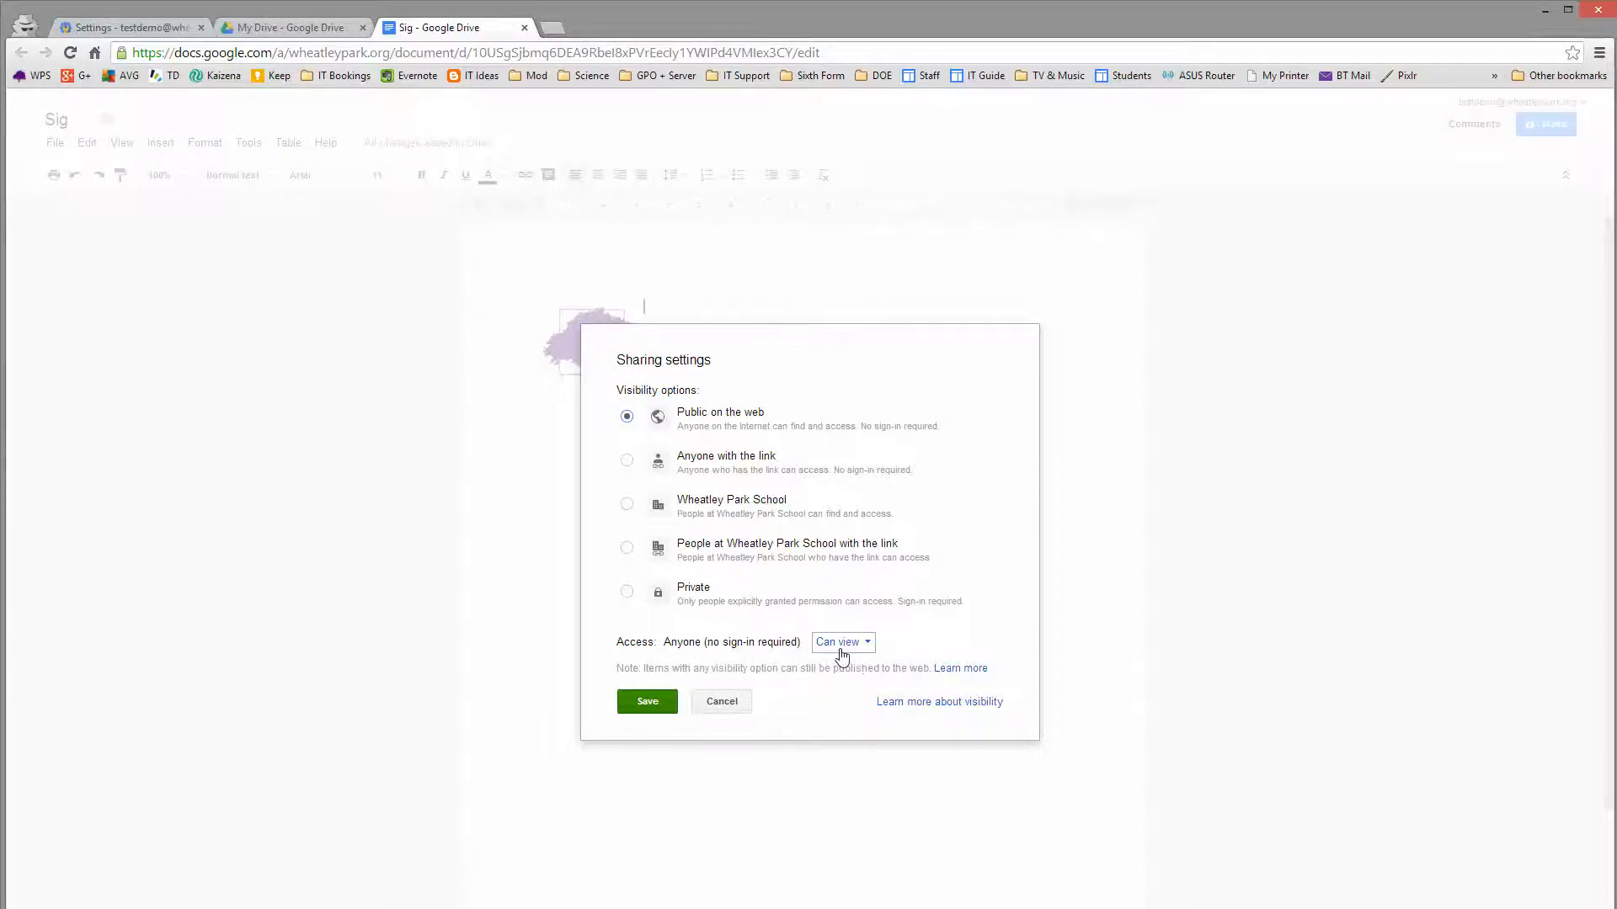
{"action": "left_click", "coordinate": [648, 703]}
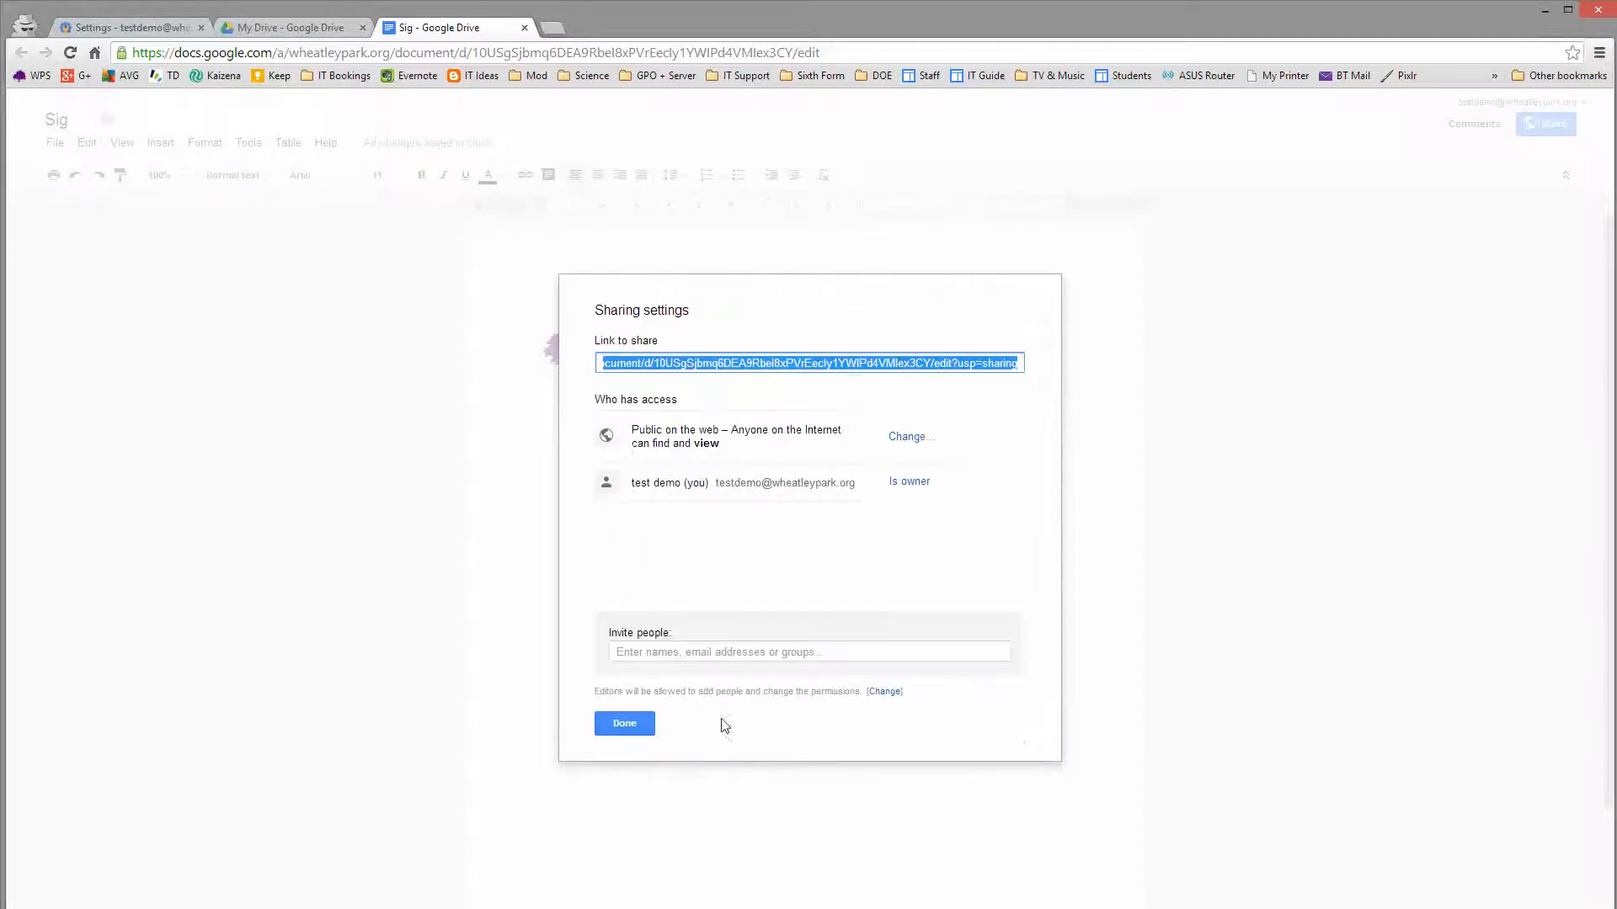
{"action": "left_click", "coordinate": [625, 726]}
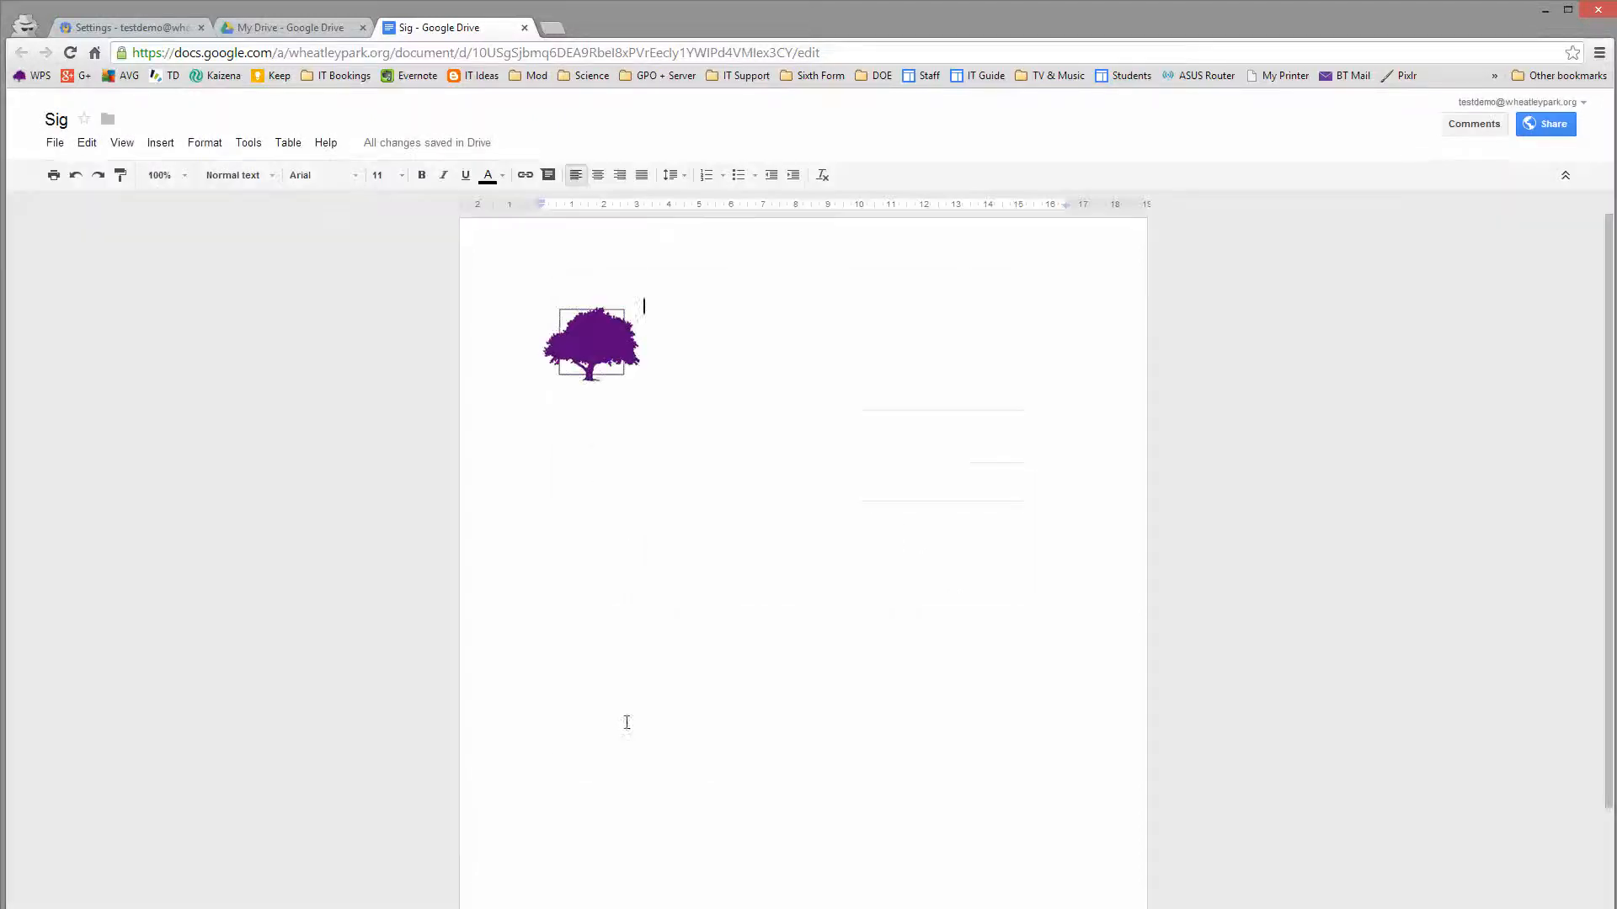
- Copy the tree image's URL from the document and use it to insert the image on a new line of the Gmail signature
{"action": "right_click", "coordinate": [584, 359]}
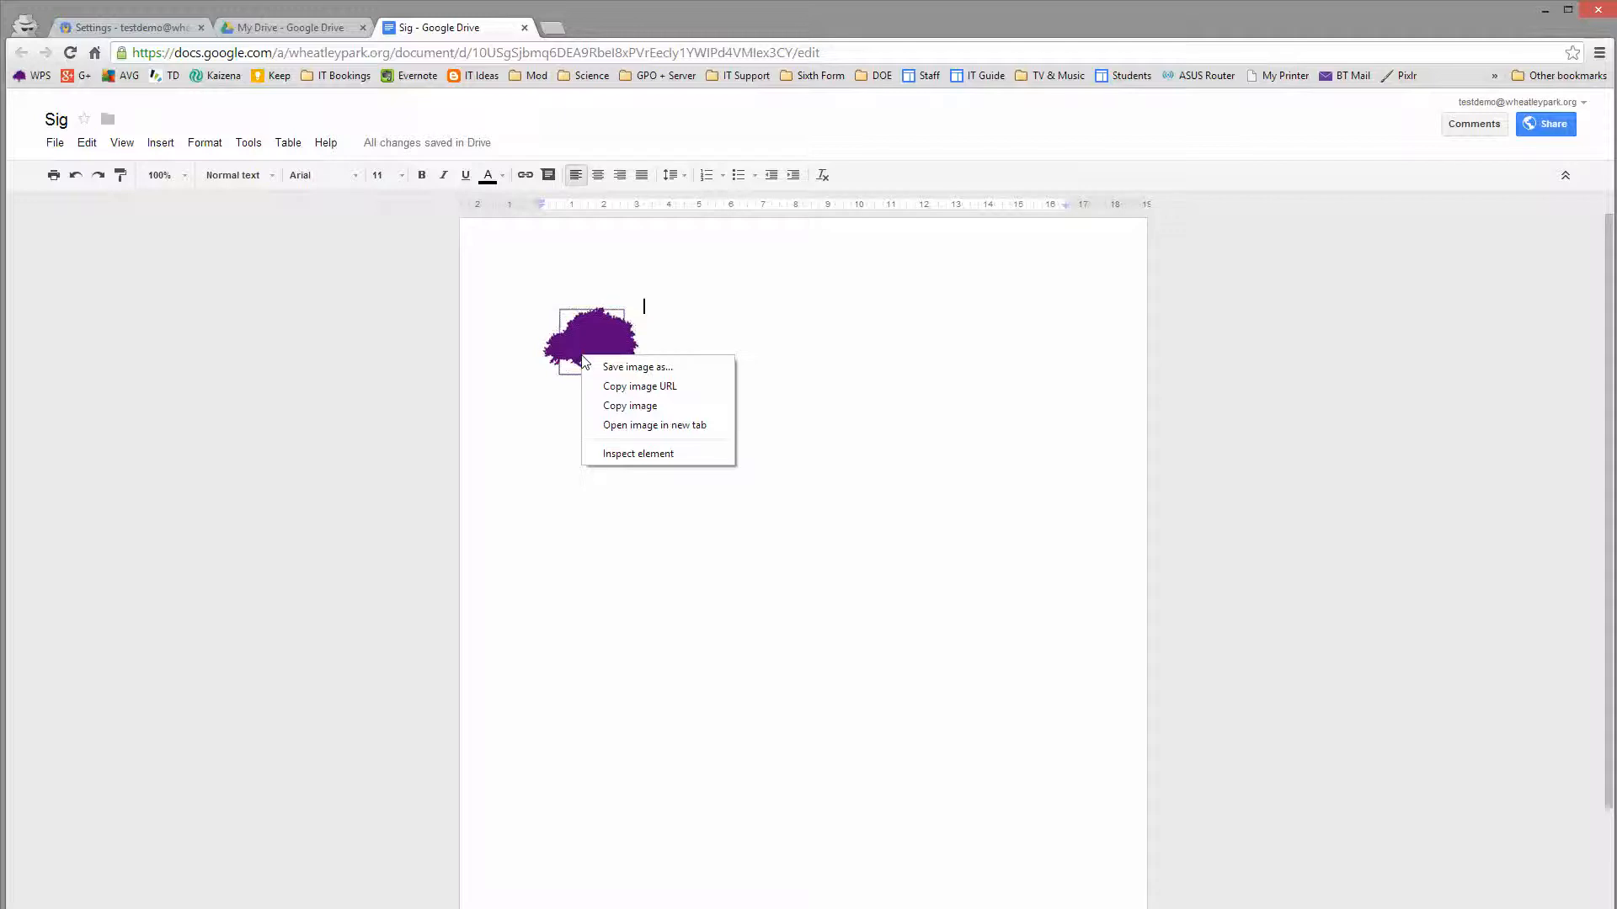
{"action": "left_click", "coordinate": [654, 389]}
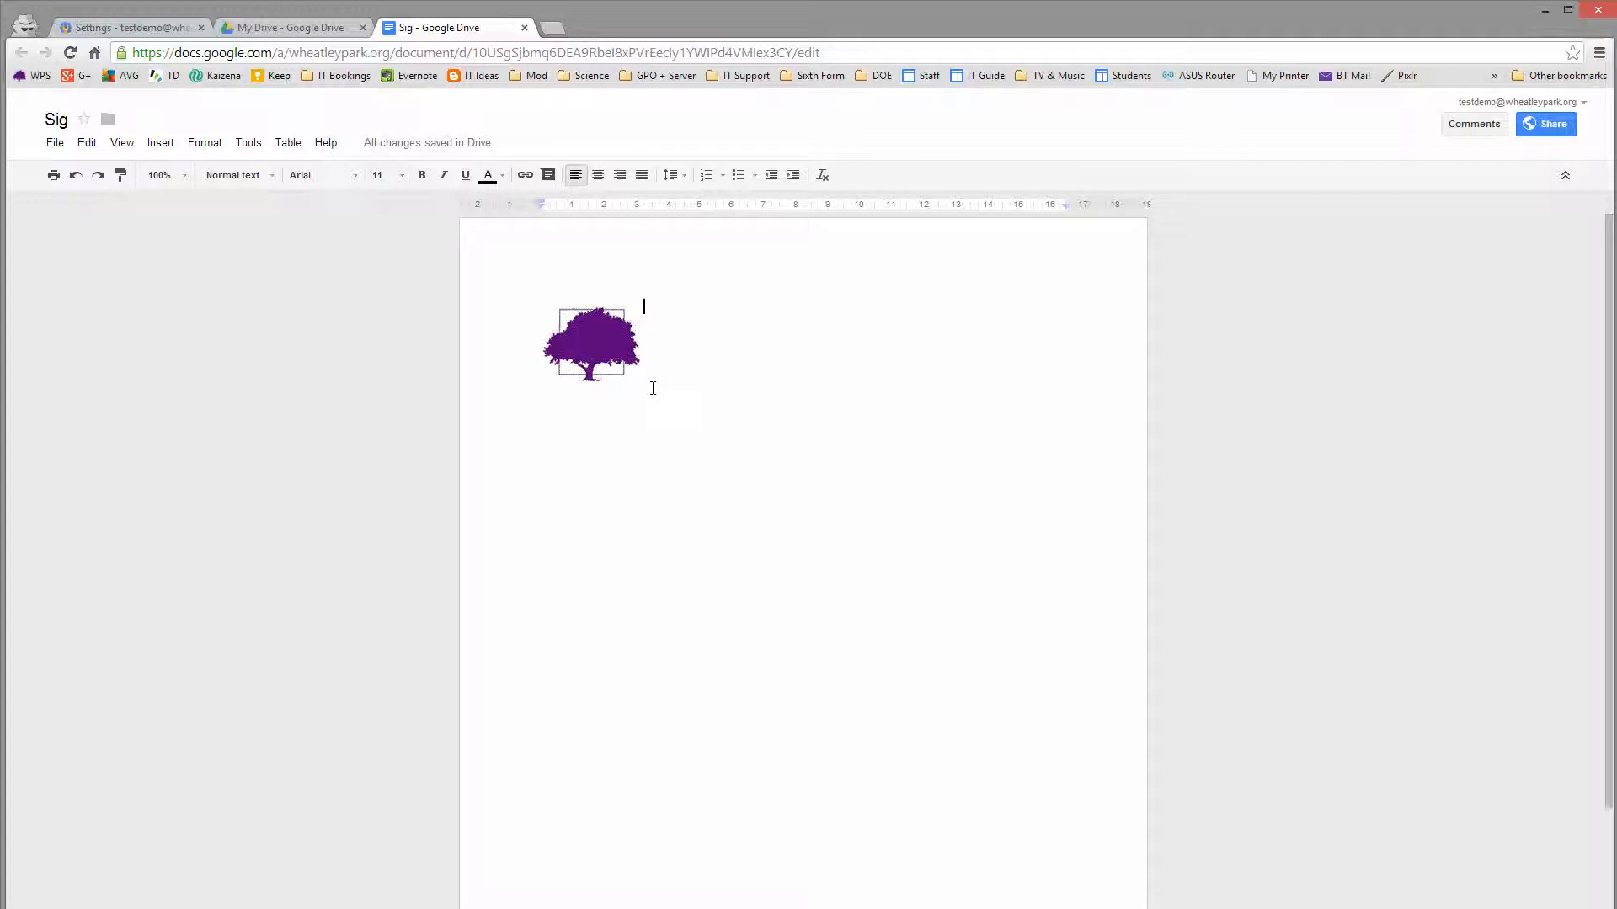
{"action": "left_click", "coordinate": [135, 28]}
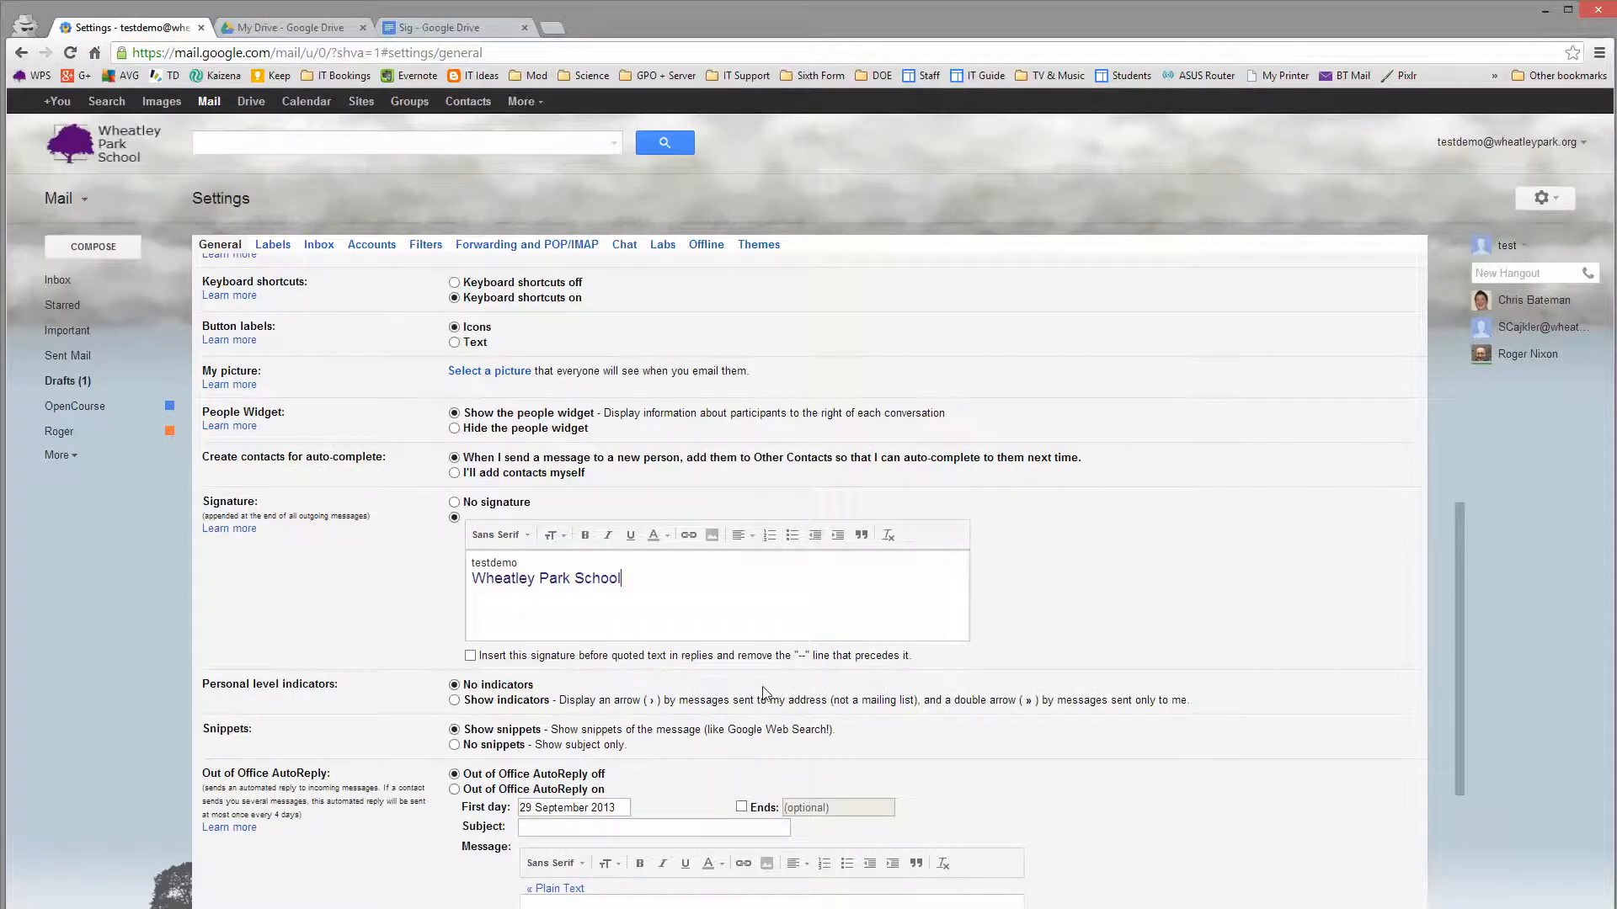
{"action": "key", "text": "Return"}
{"action": "left_click", "coordinate": [714, 537]}
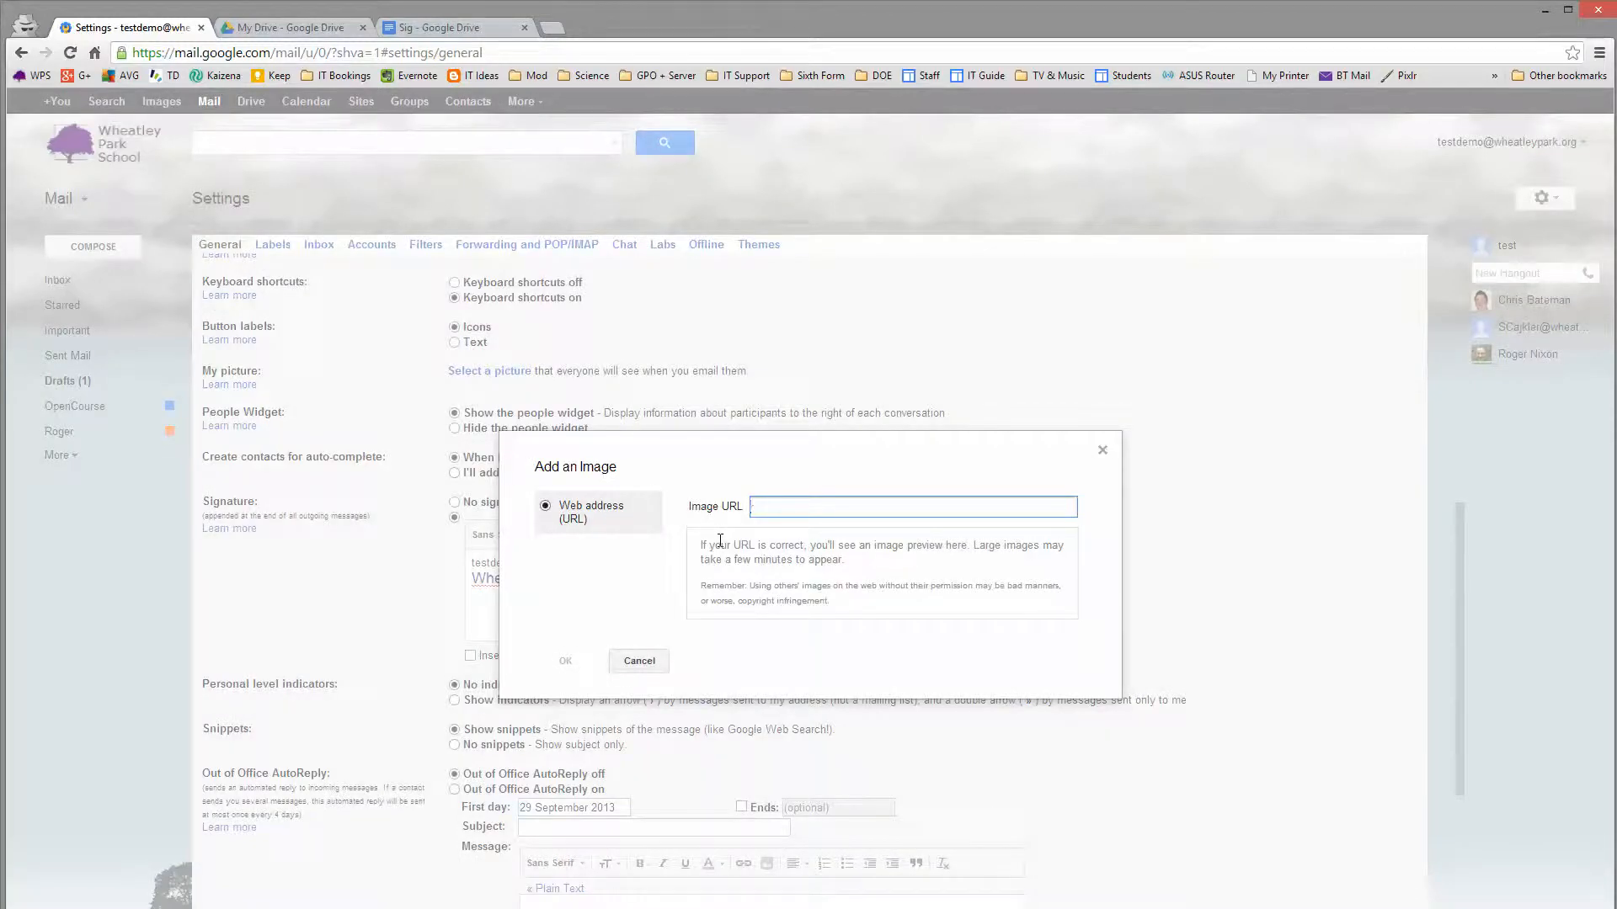
{"action": "key", "text": "ctrl+v"}
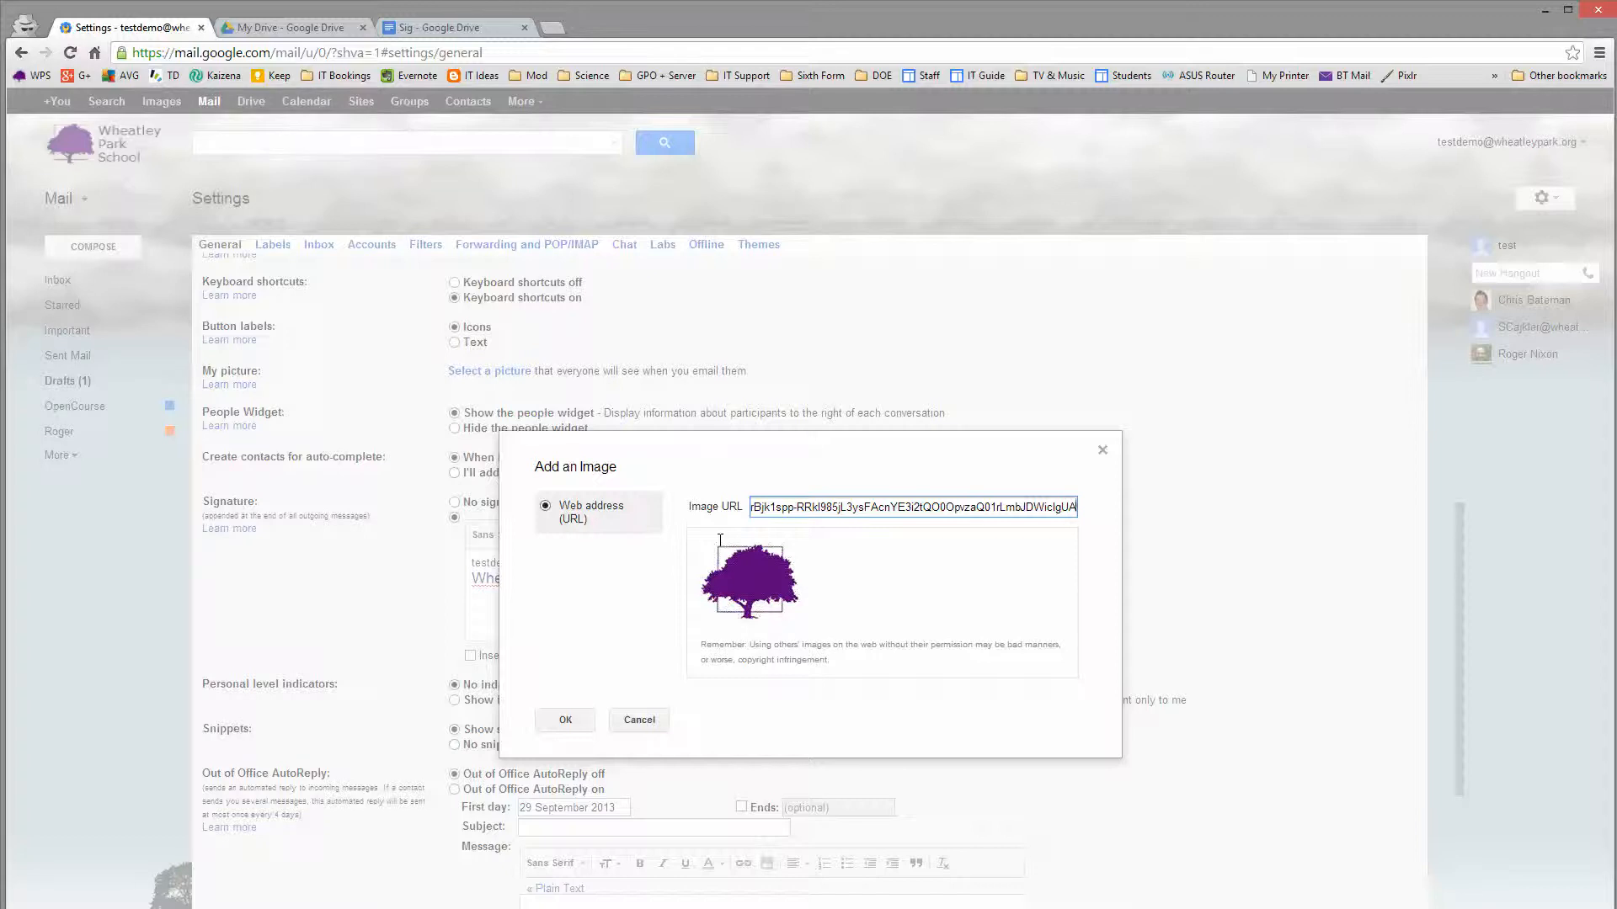
{"action": "left_click", "coordinate": [568, 723]}
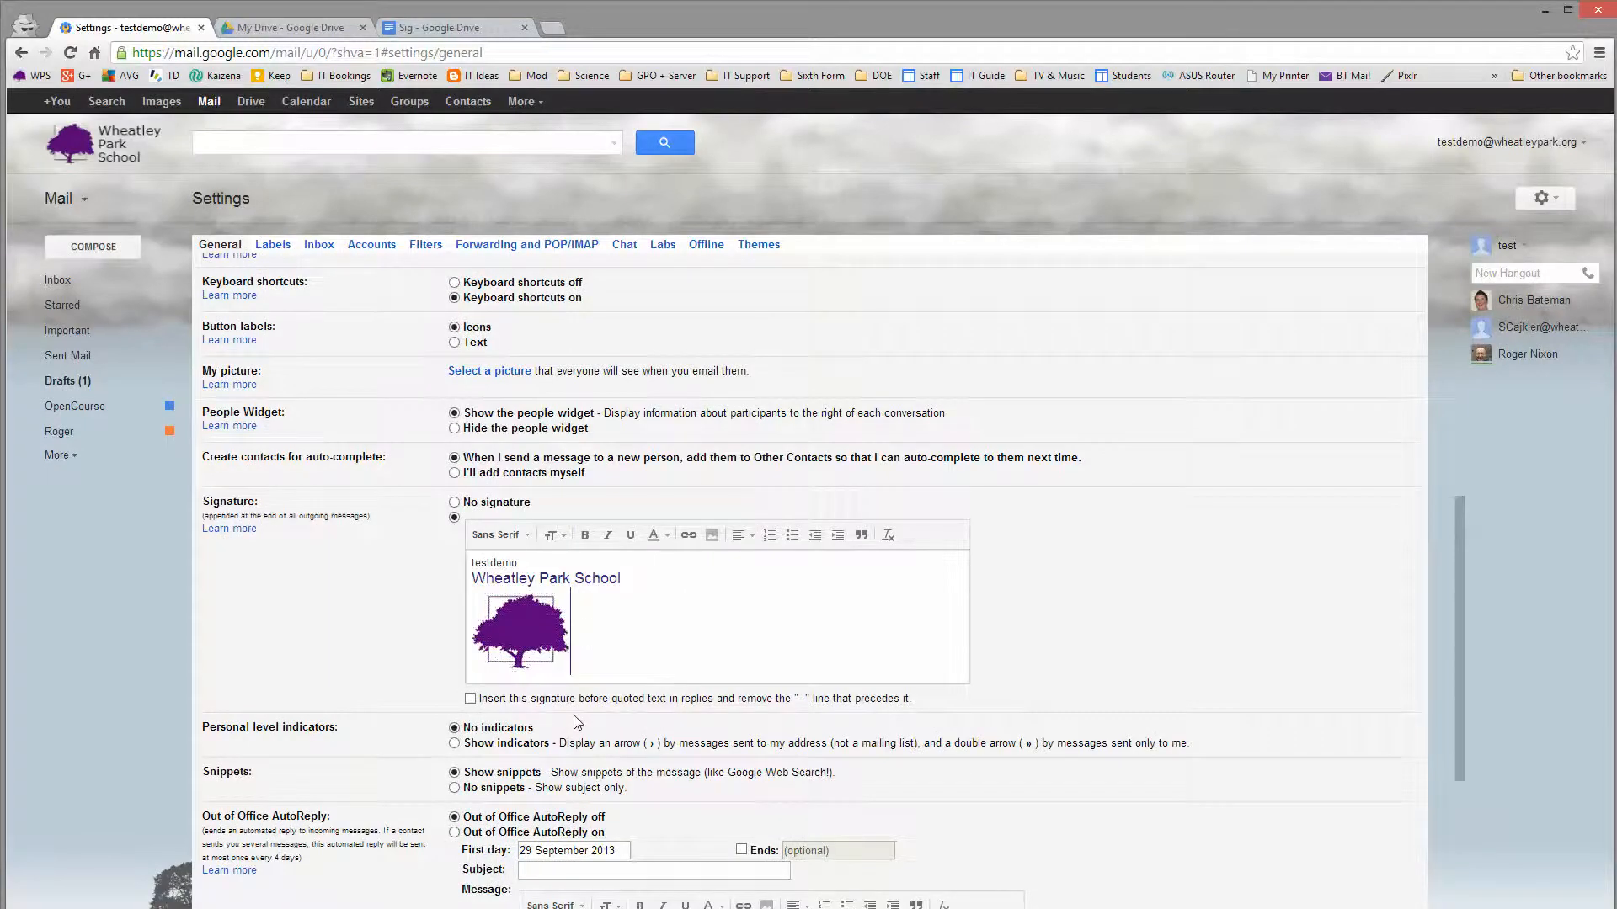
- Compare the Medium, Small and Large sizes for the signature's tree image and settle on Small
{"action": "left_click", "coordinate": [543, 641]}
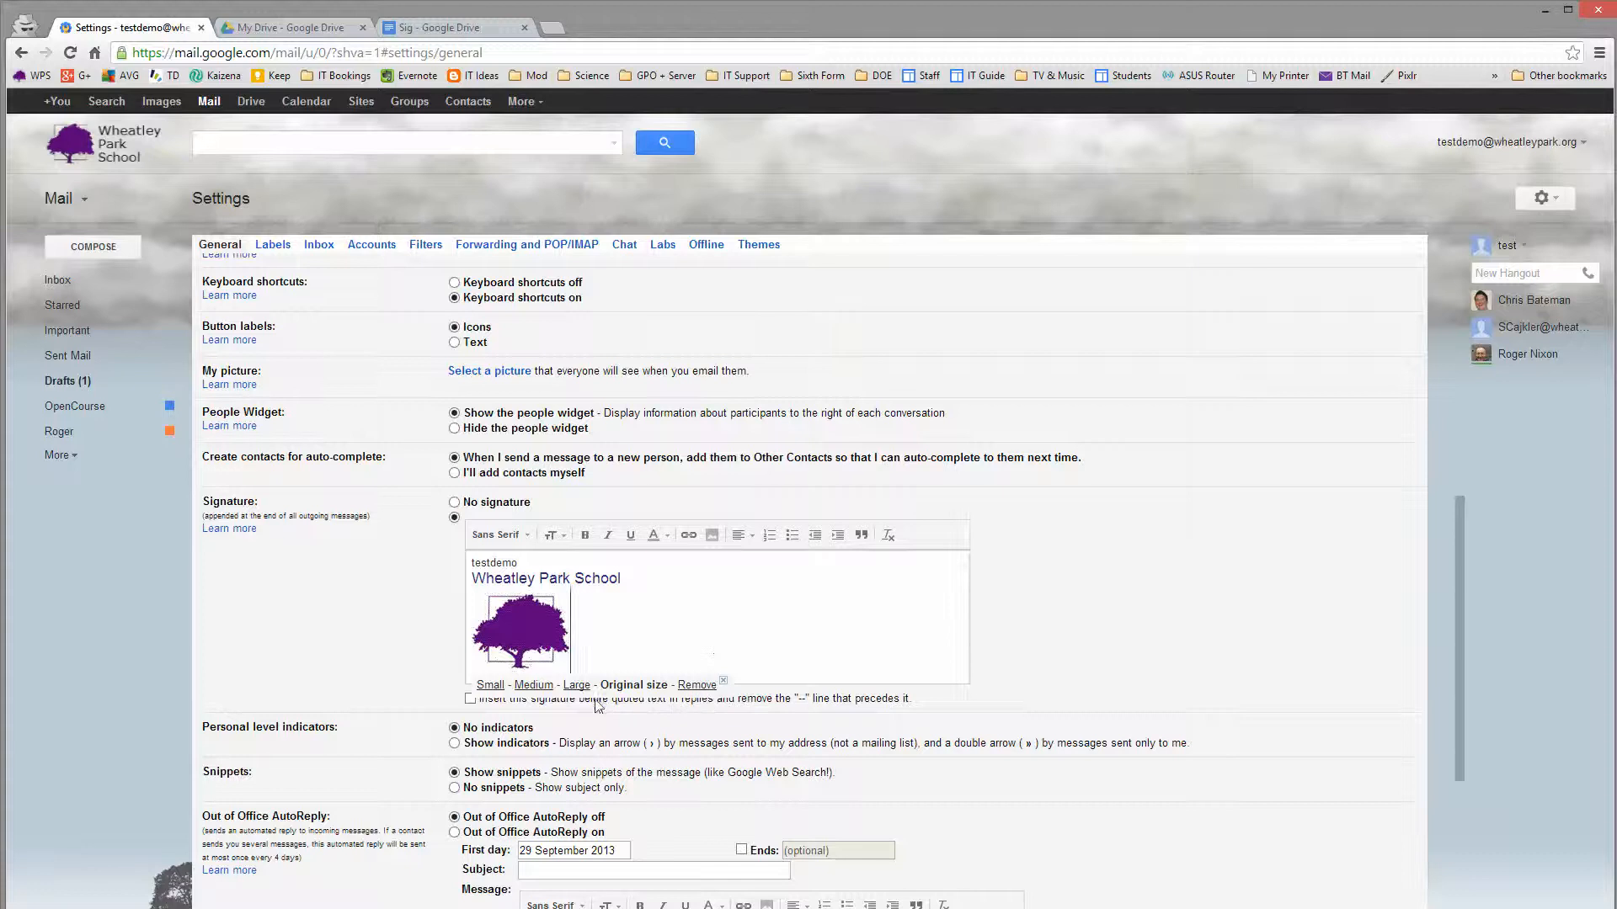
{"action": "left_click", "coordinate": [533, 685]}
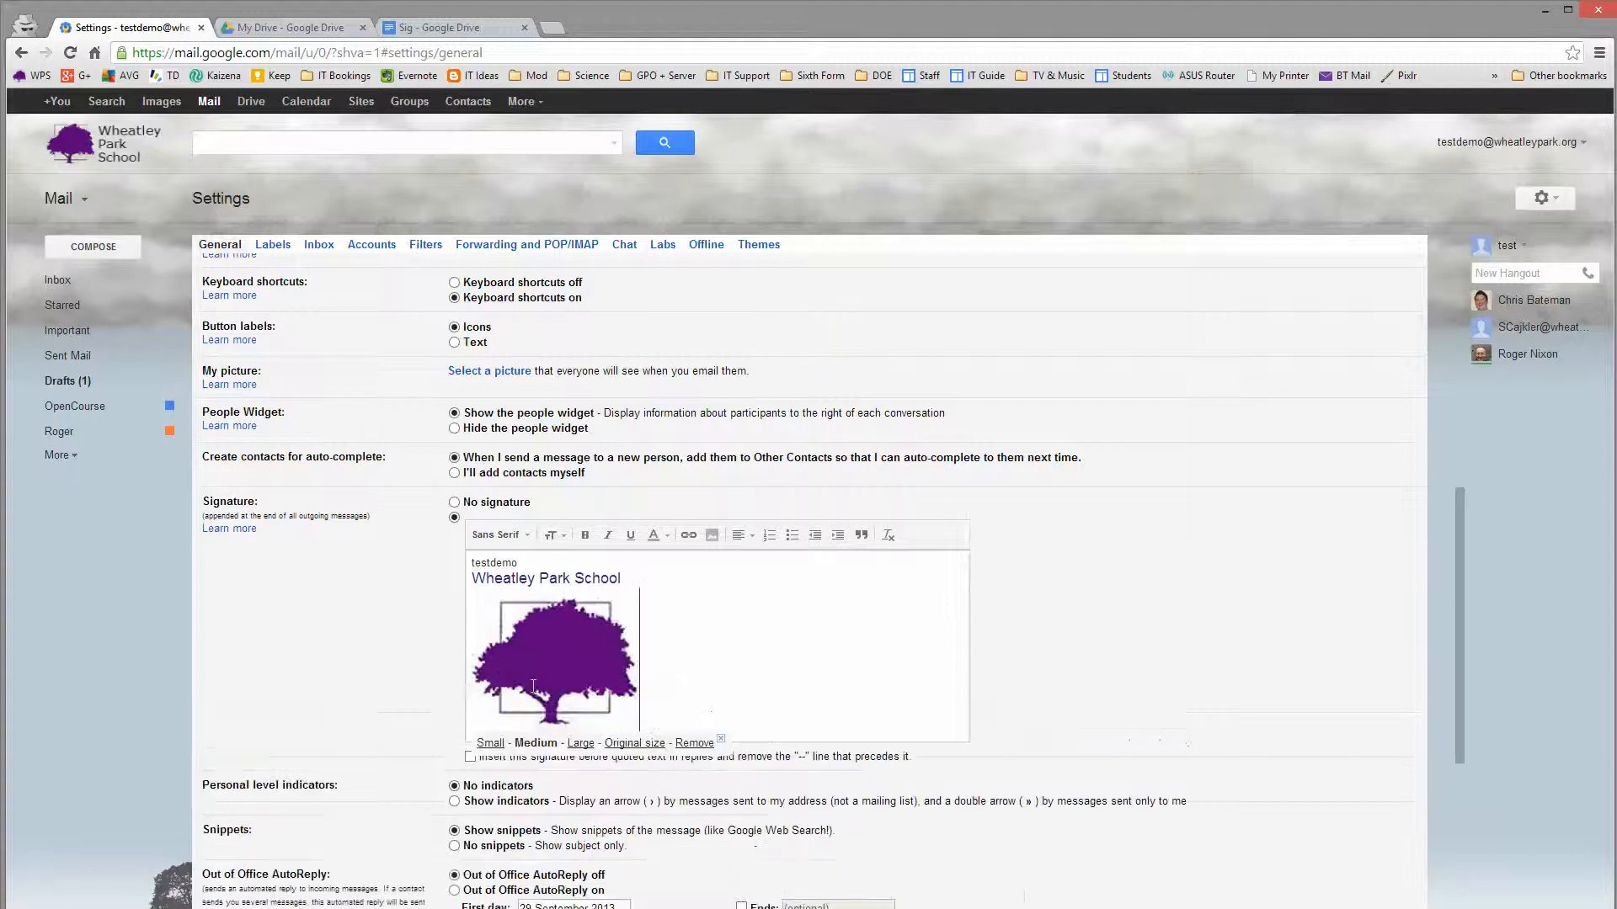
{"action": "left_click", "coordinate": [490, 744]}
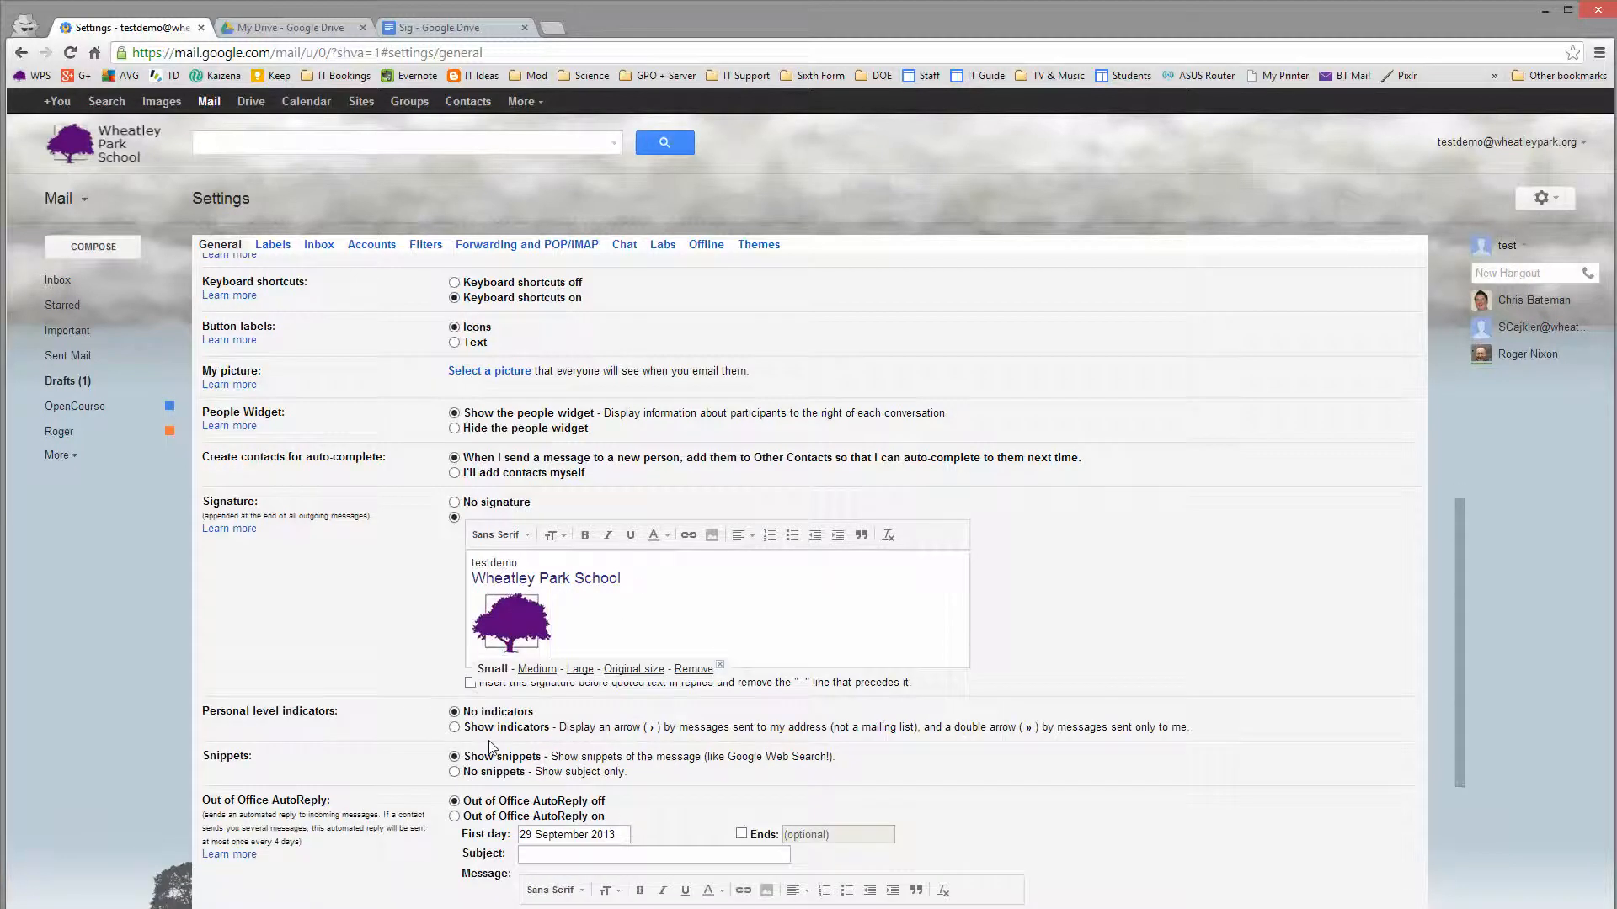
{"action": "left_click", "coordinate": [581, 667]}
{"action": "scroll", "coordinate": [584, 674], "scroll_direction": "down", "scroll_amount": 2}
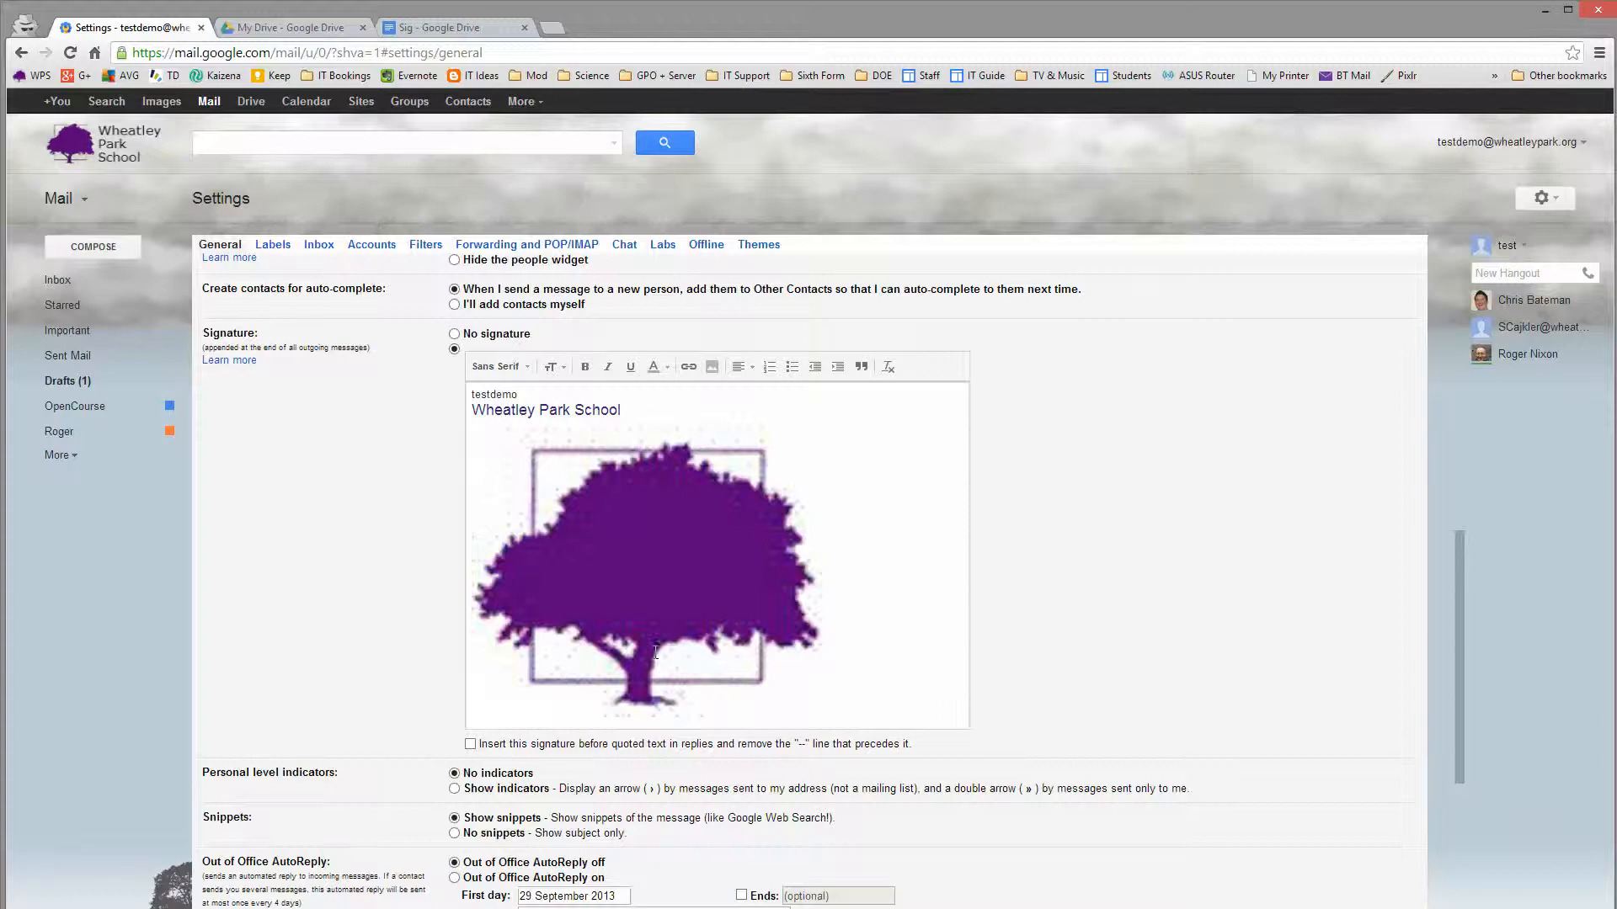
{"action": "left_click", "coordinate": [490, 730]}
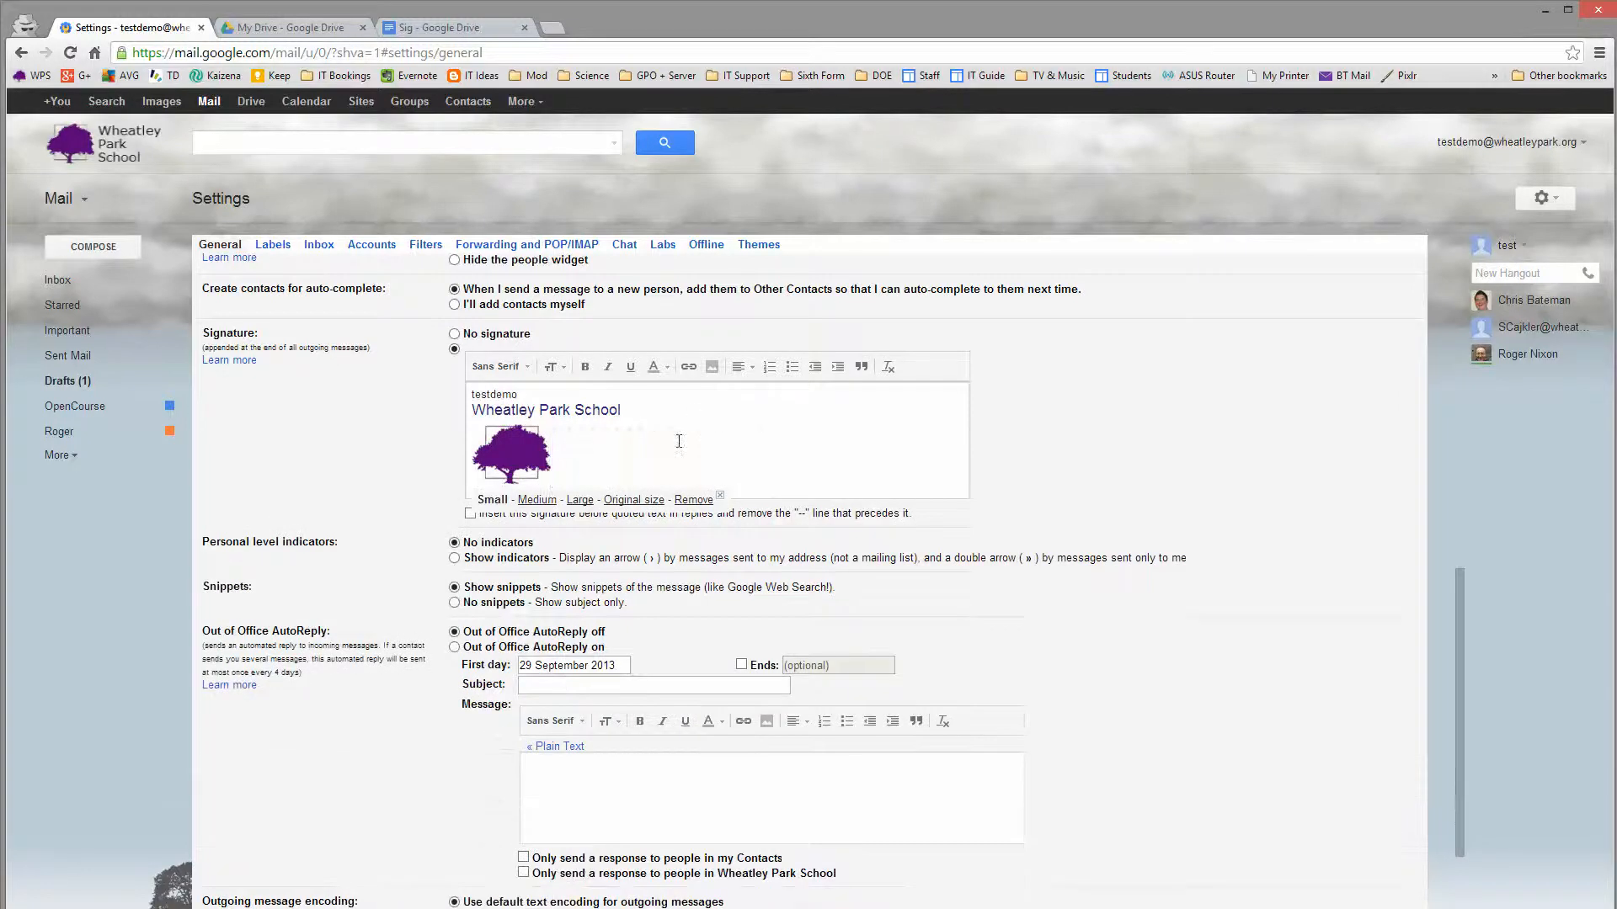
- Remove the tree image from the Gmail signature and copy its two remaining lines of text
{"action": "scroll", "coordinate": [665, 459], "scroll_direction": "up", "scroll_amount": 1}
{"action": "key", "text": "ctrl+v"}
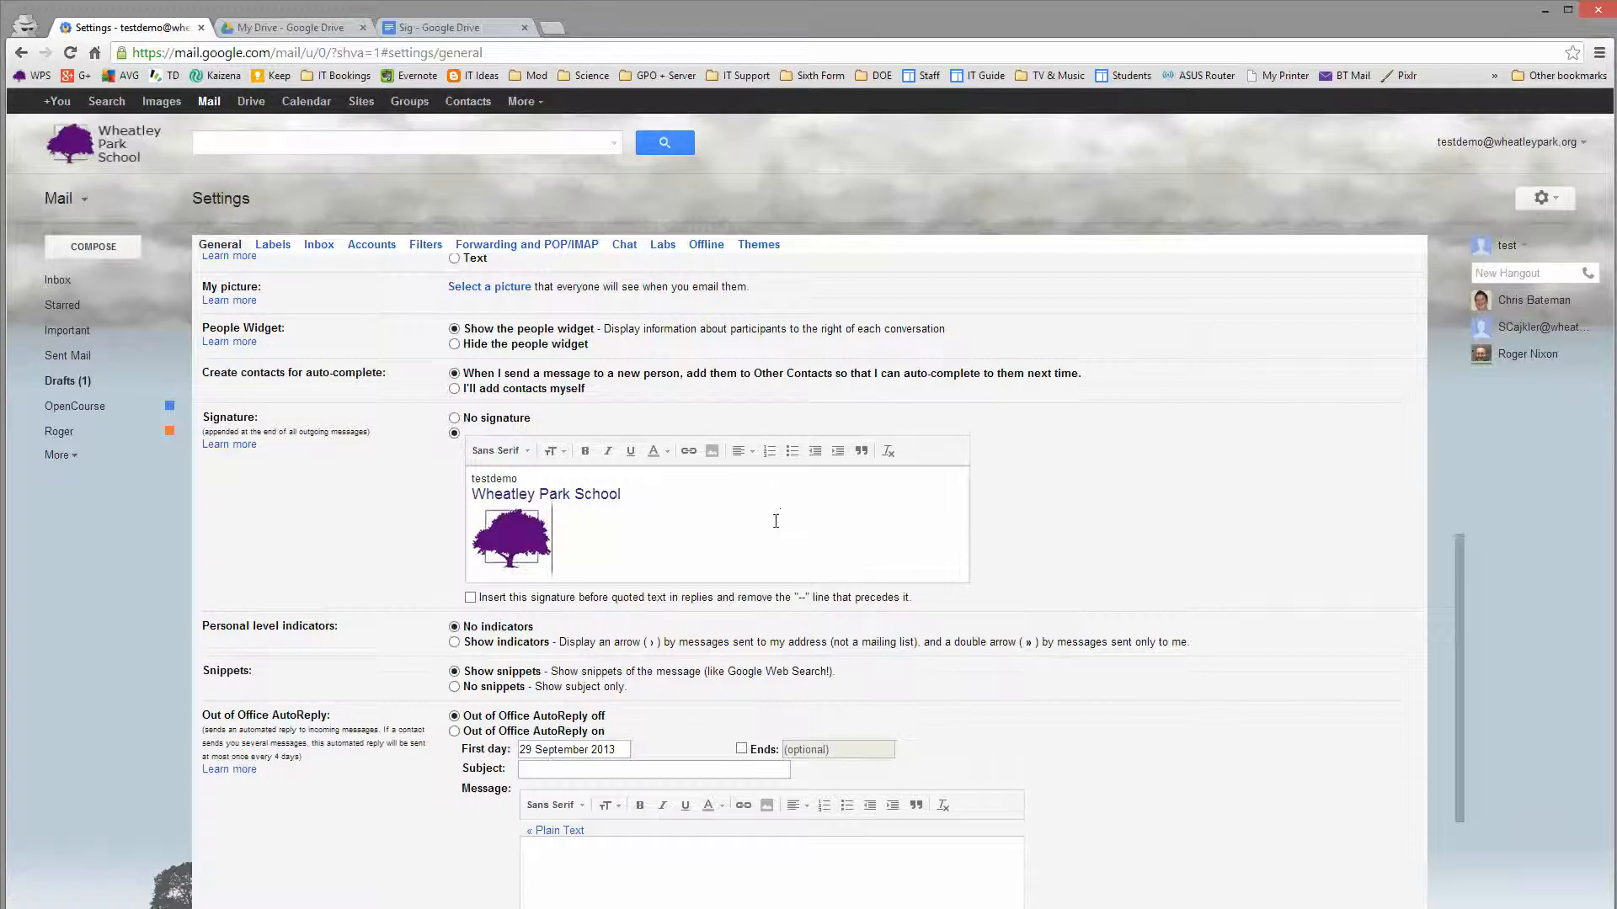
{"action": "left_click", "coordinate": [492, 540]}
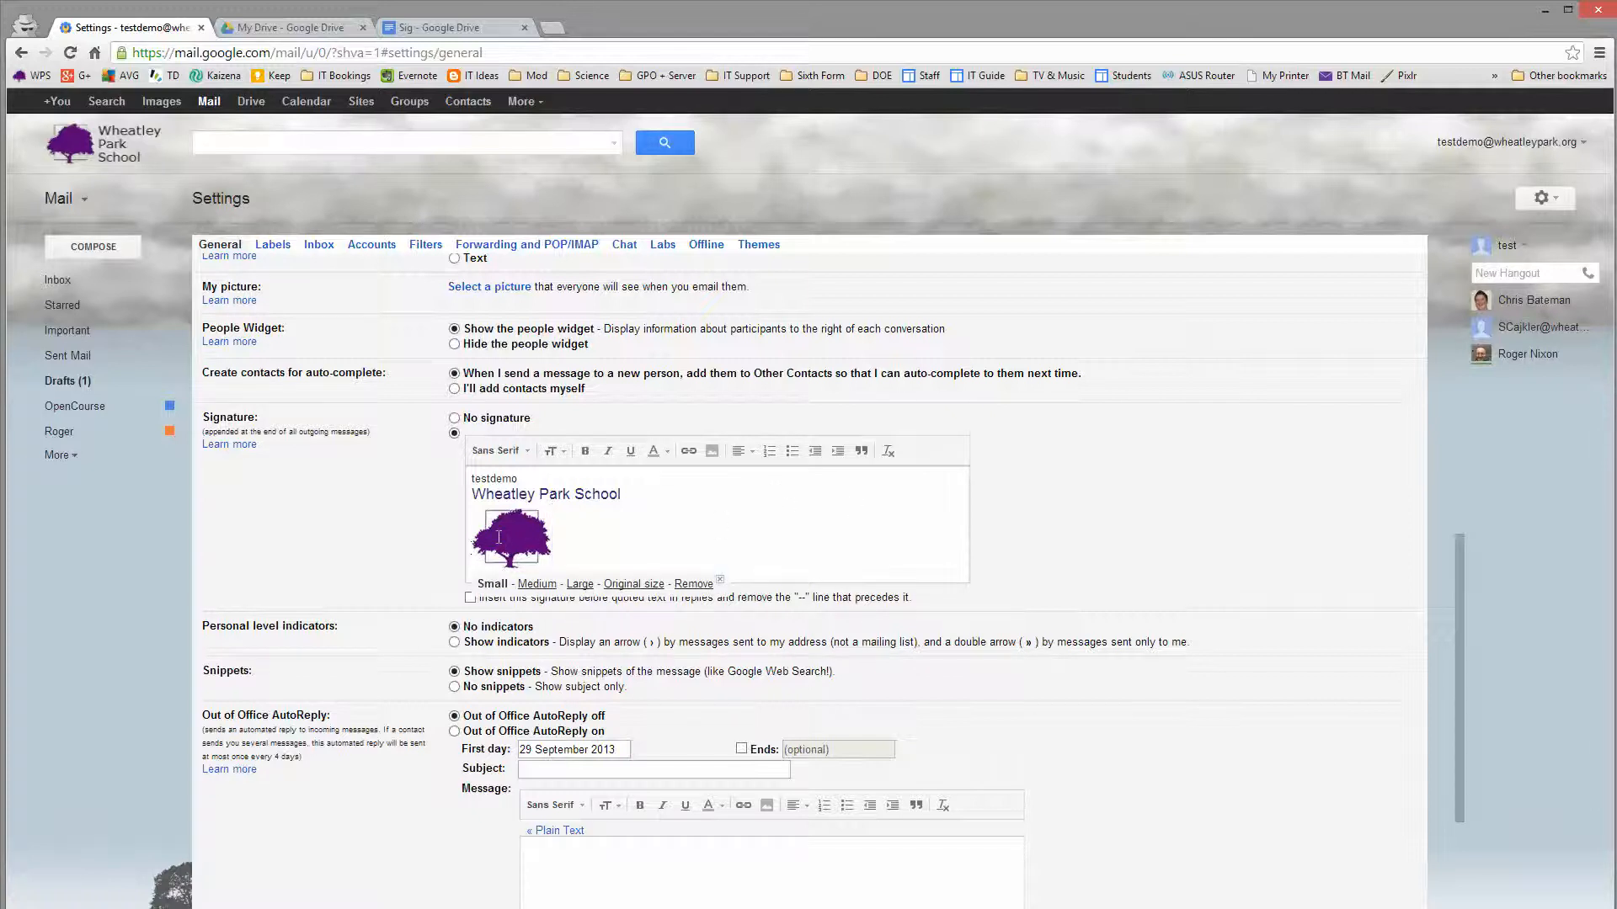
{"action": "left_click", "coordinate": [696, 584]}
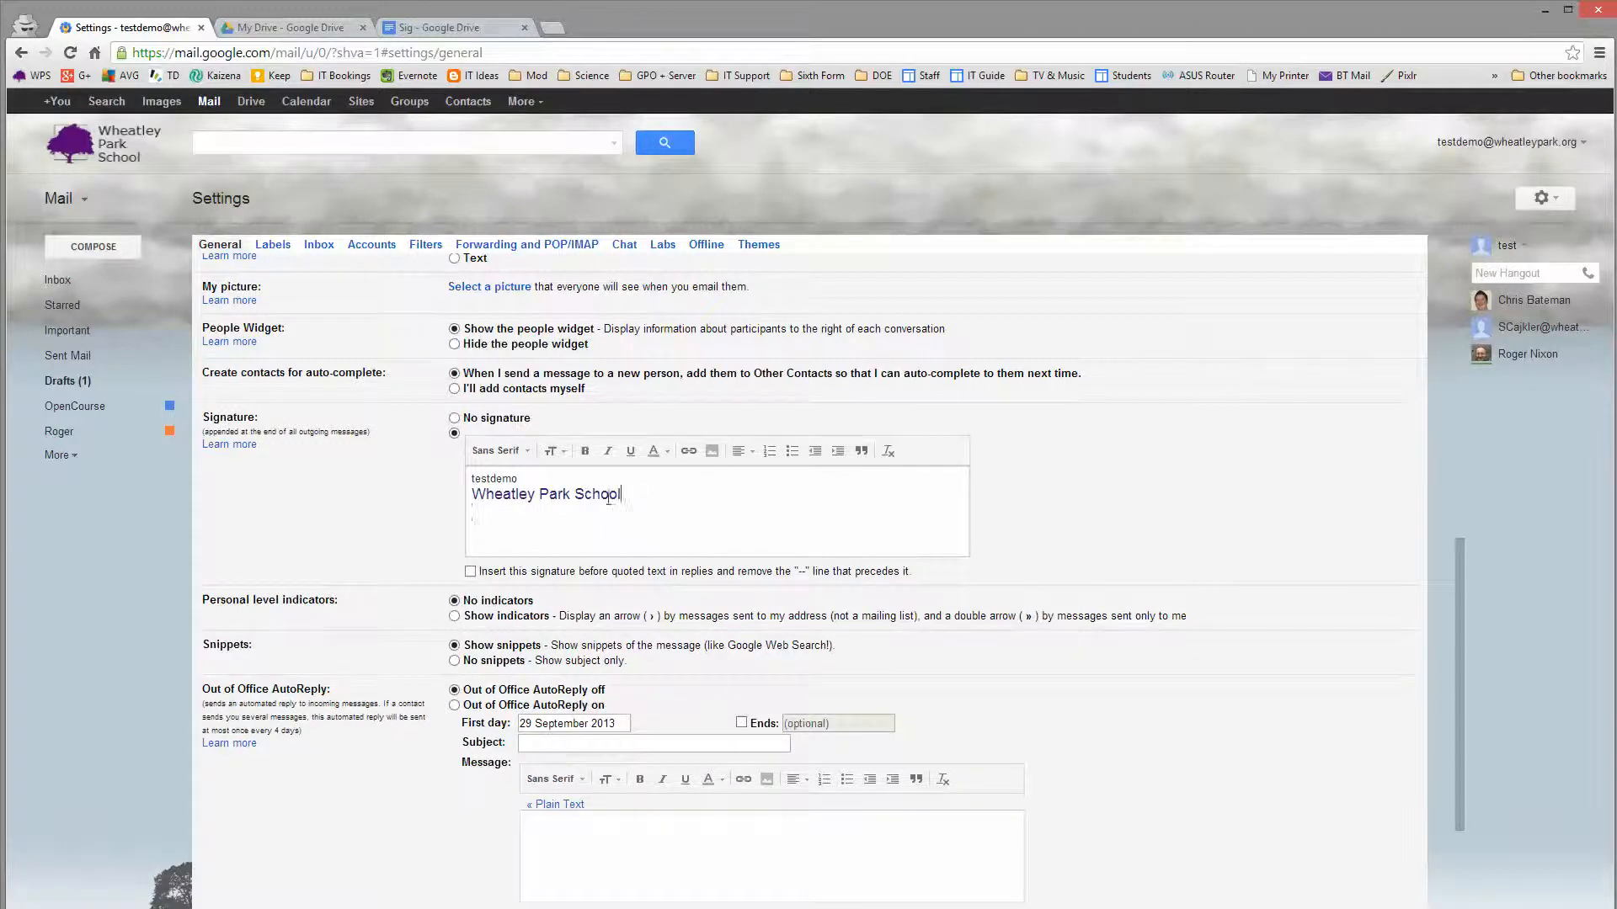
{"action": "left_click_drag", "start_coordinate": [621, 497], "coordinate": [448, 478]}
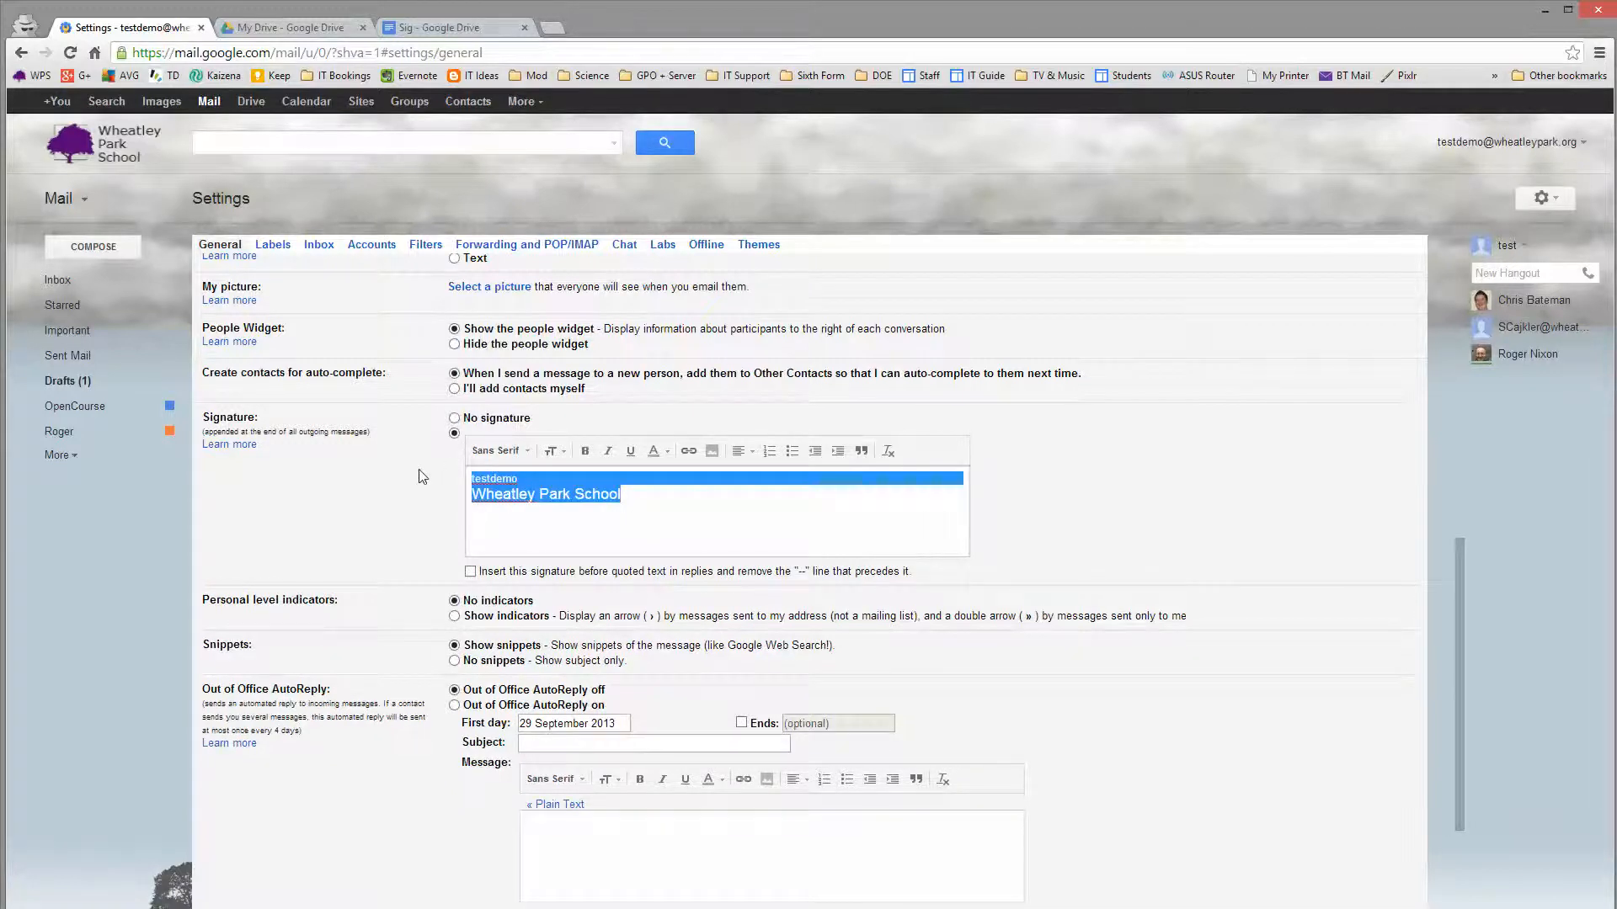
- In the Sig document, insert a one-row, two-column table on a new line above the tree image
{"action": "left_click", "coordinate": [404, 32]}
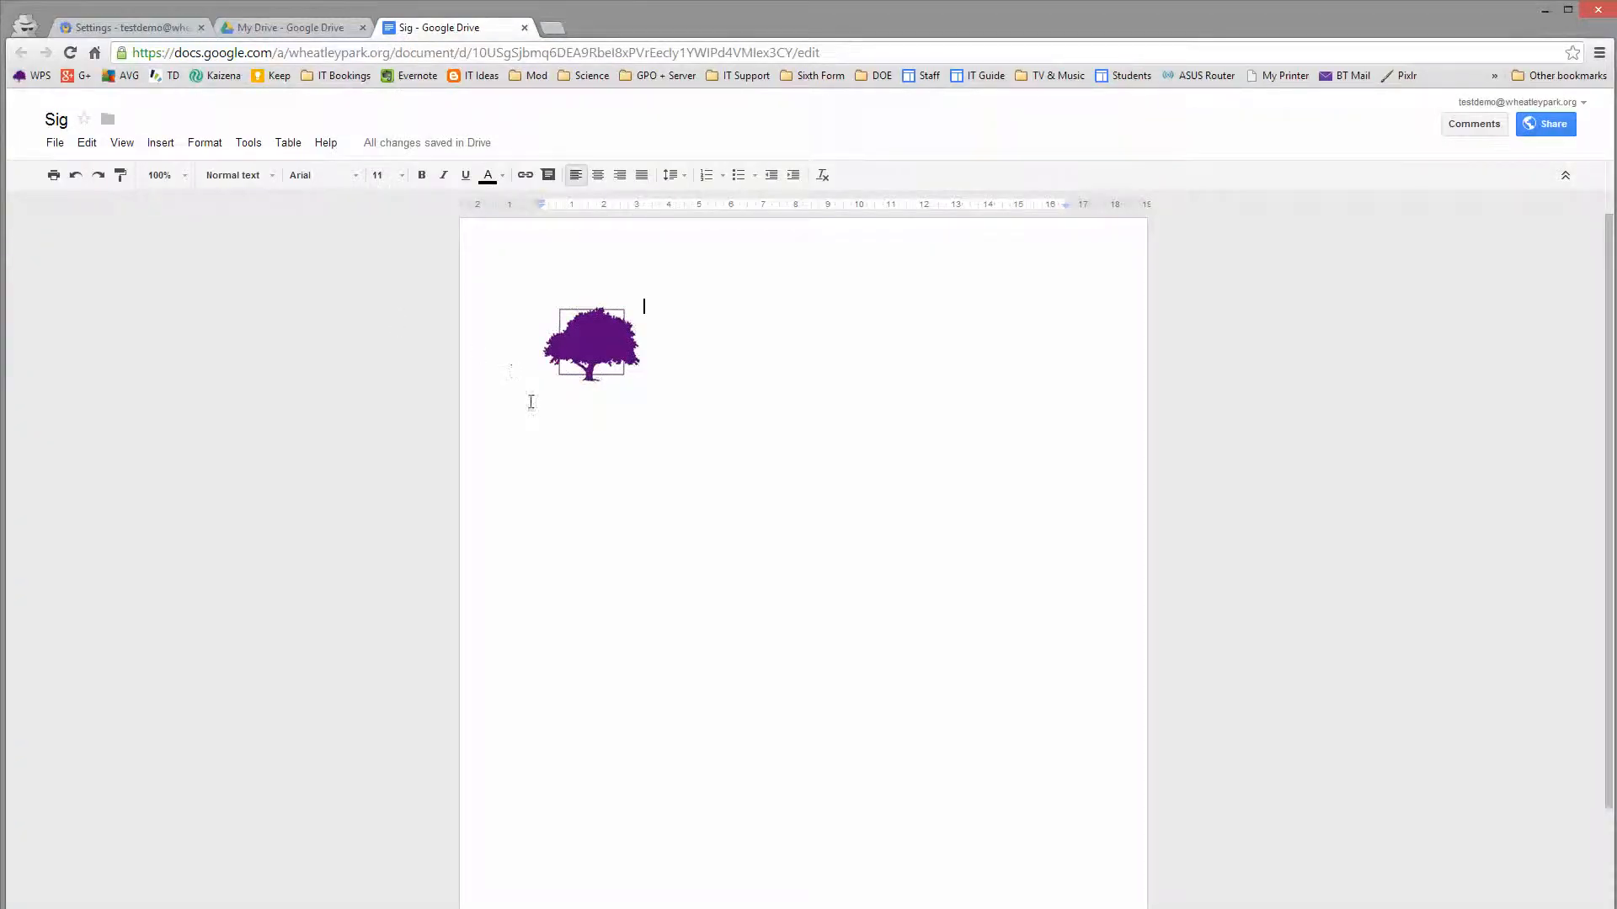
{"action": "left_click", "coordinate": [630, 345]}
{"action": "left_click", "coordinate": [704, 500]}
{"action": "key", "text": "Left"}
{"action": "key", "text": "Return"}
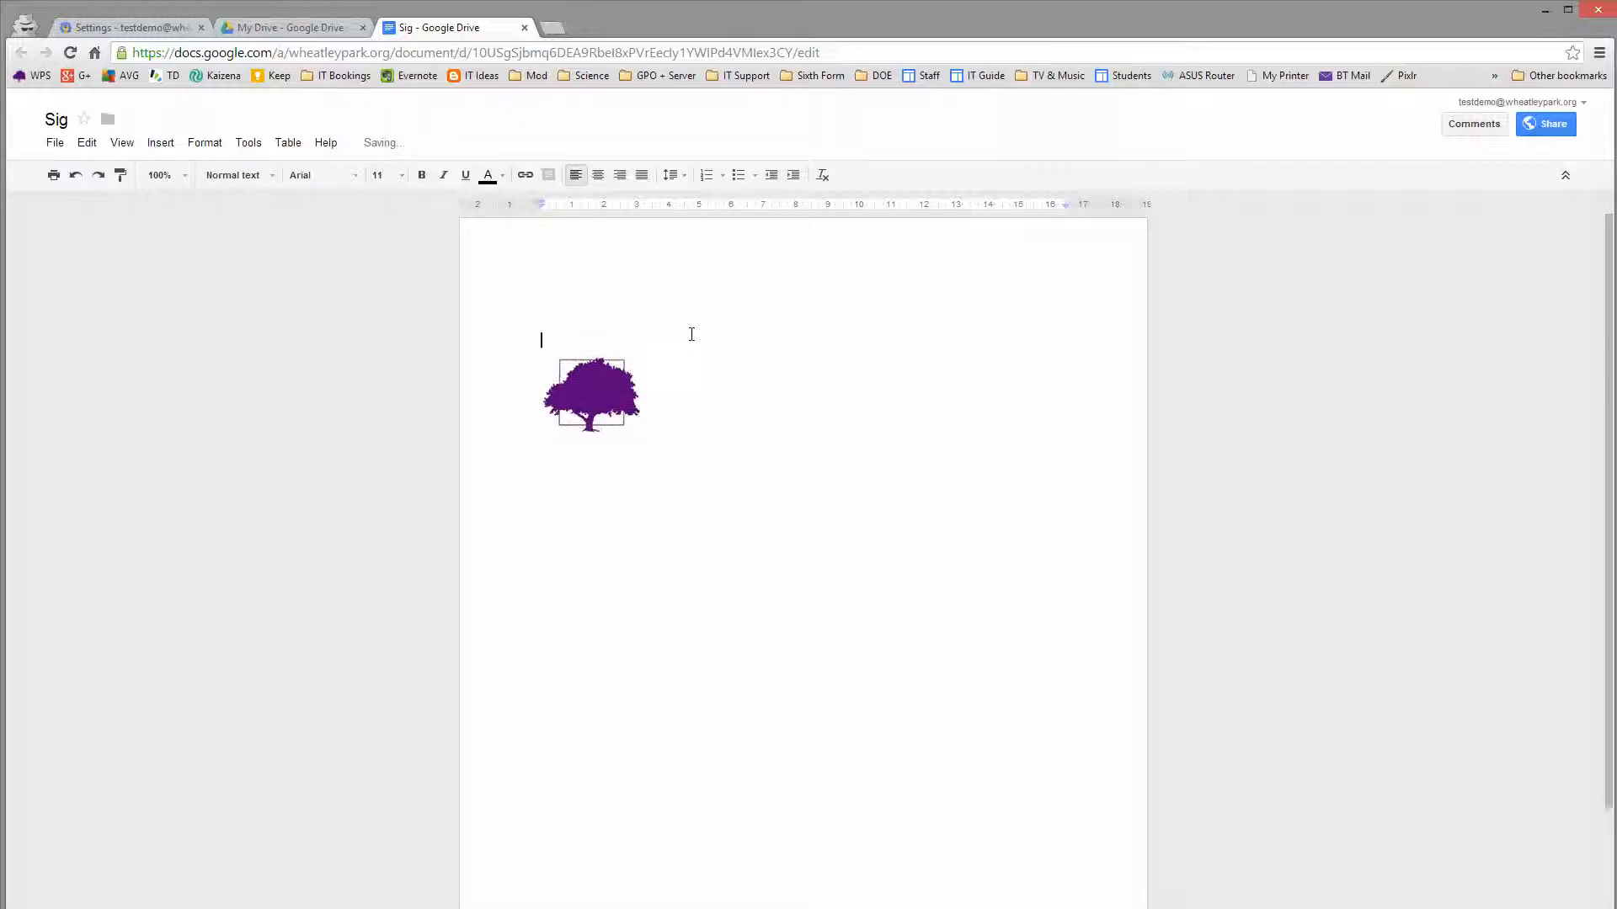
{"action": "key", "text": "Up"}
{"action": "left_click", "coordinate": [287, 144]}
{"action": "mouse_move", "coordinate": [300, 173]}
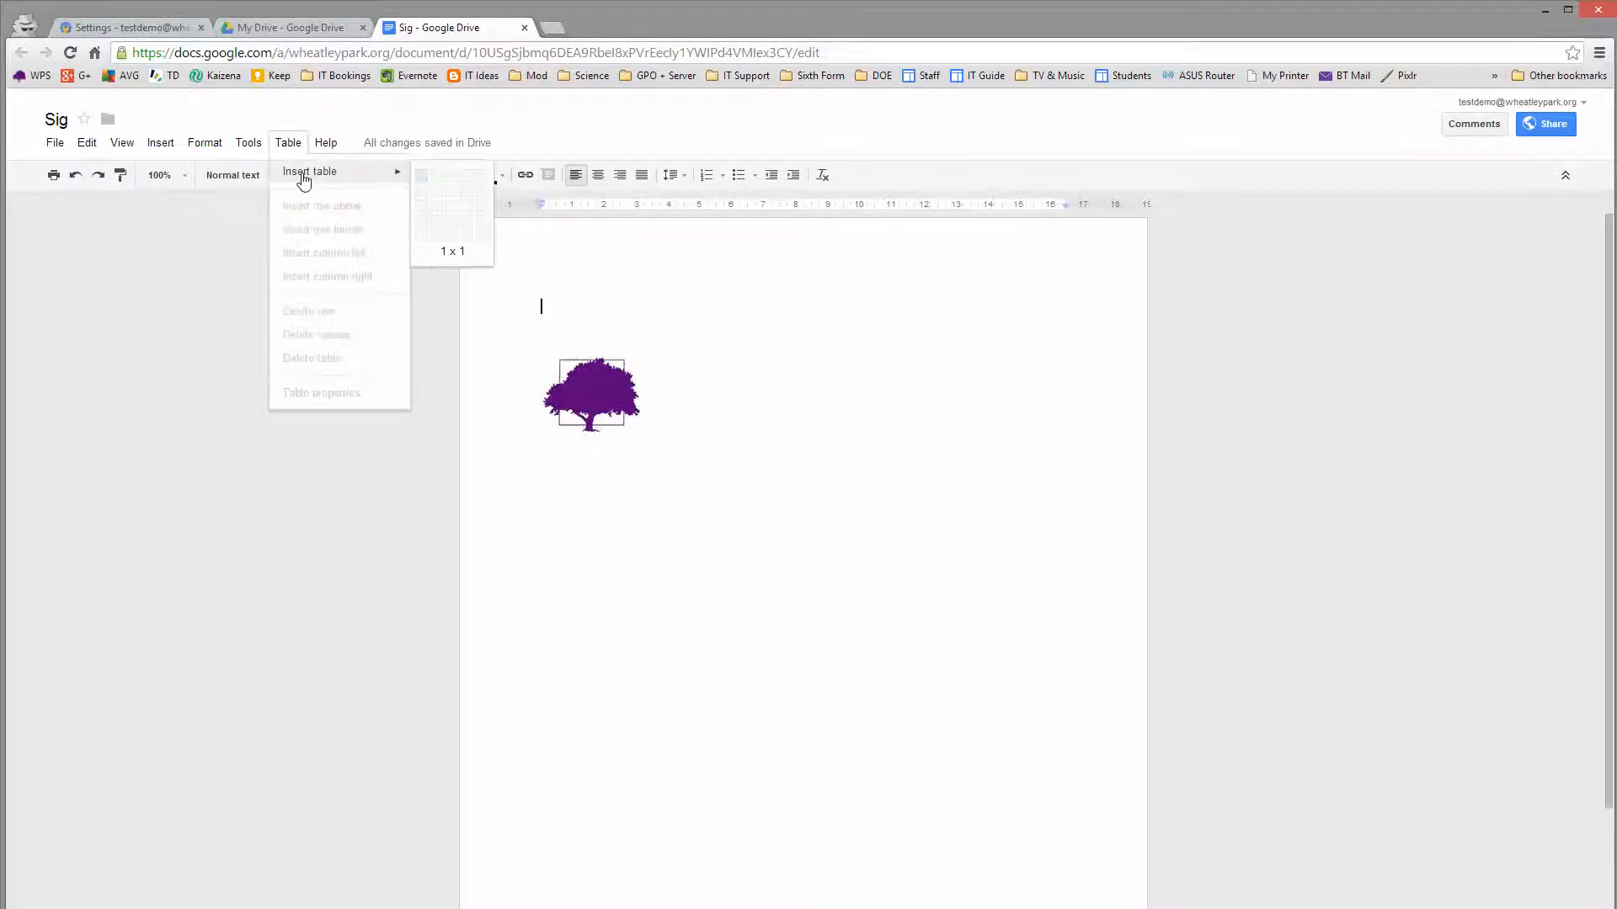
{"action": "left_click", "coordinate": [431, 179]}
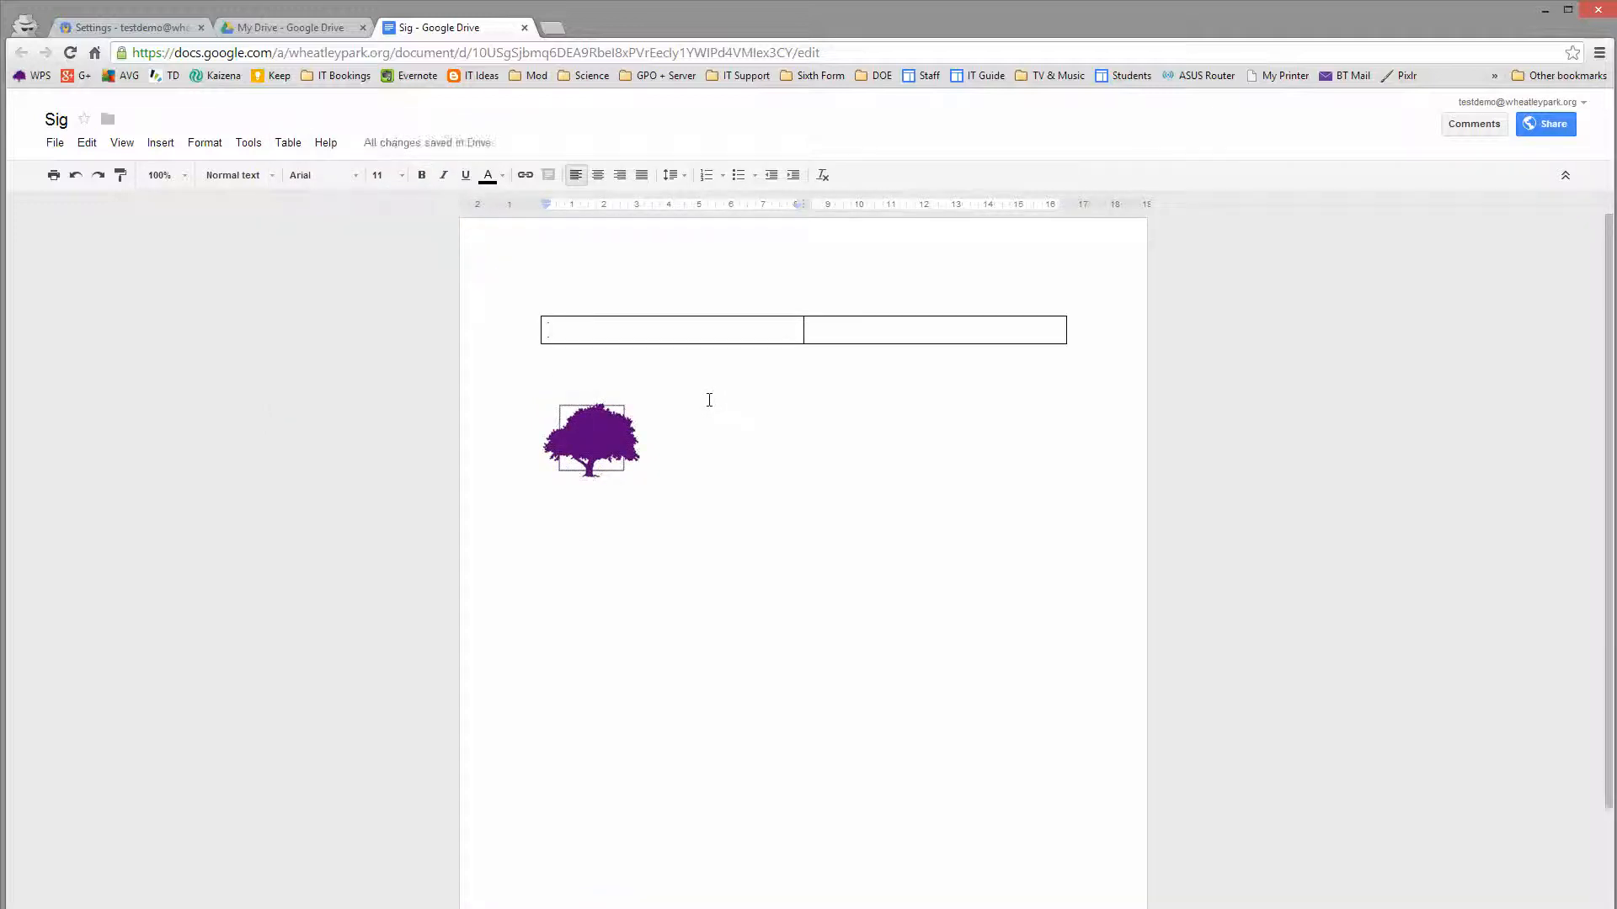
- Paste the signature text into the table's first cell without a trailing blank line, and move the tree image into the second cell
{"action": "key", "text": "ctrl+v"}
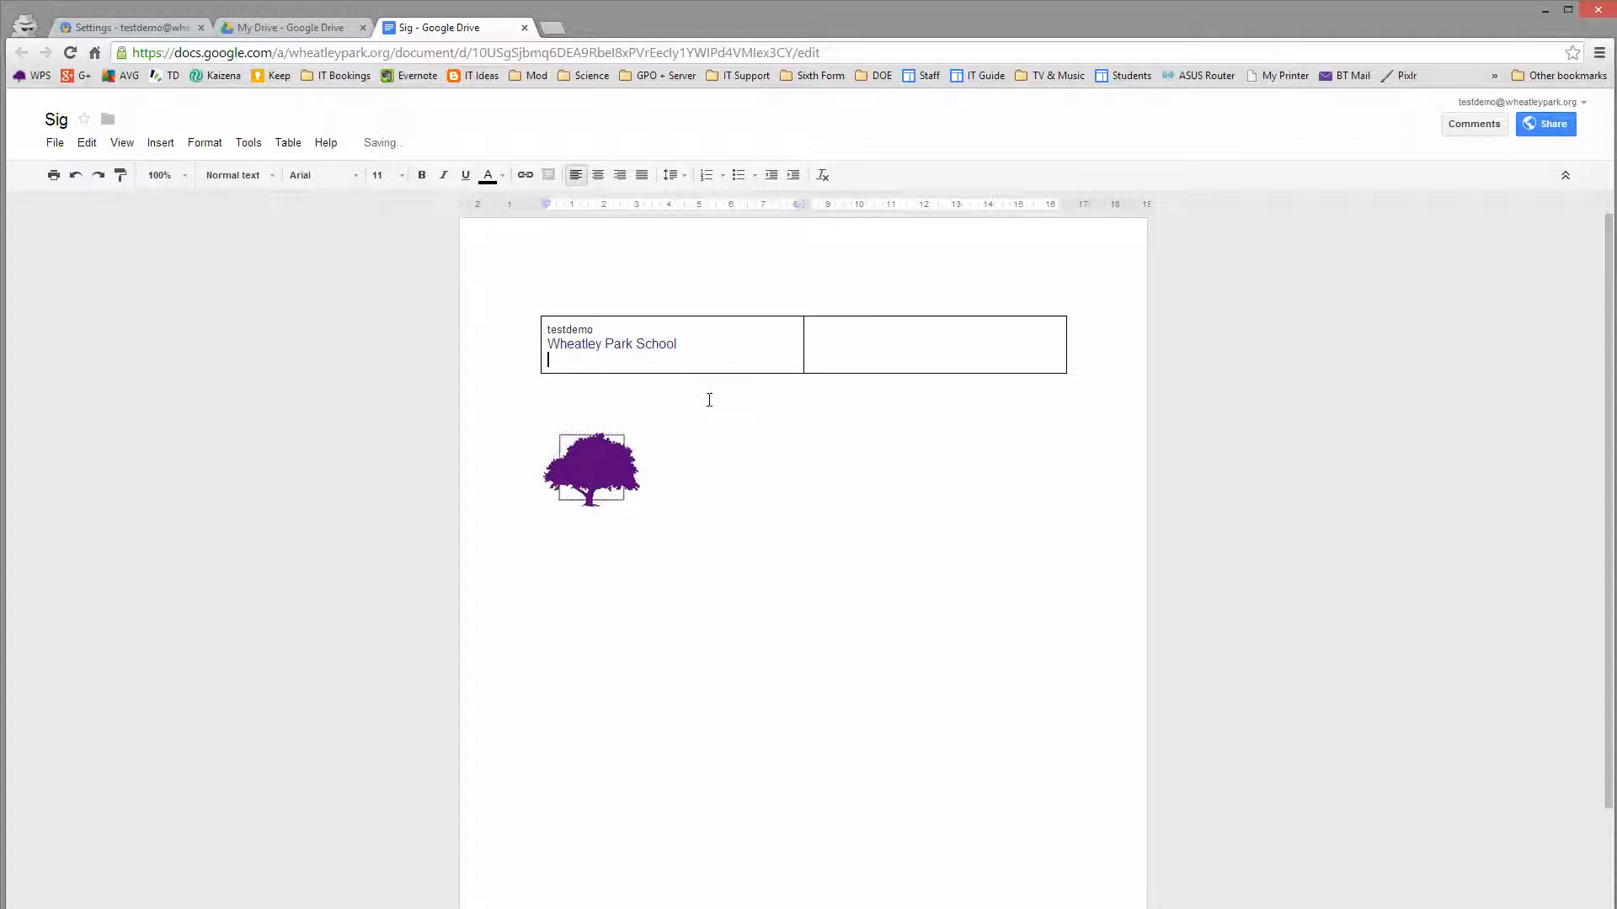
{"action": "key", "text": "BackSpace"}
{"action": "left_click", "coordinate": [595, 448]}
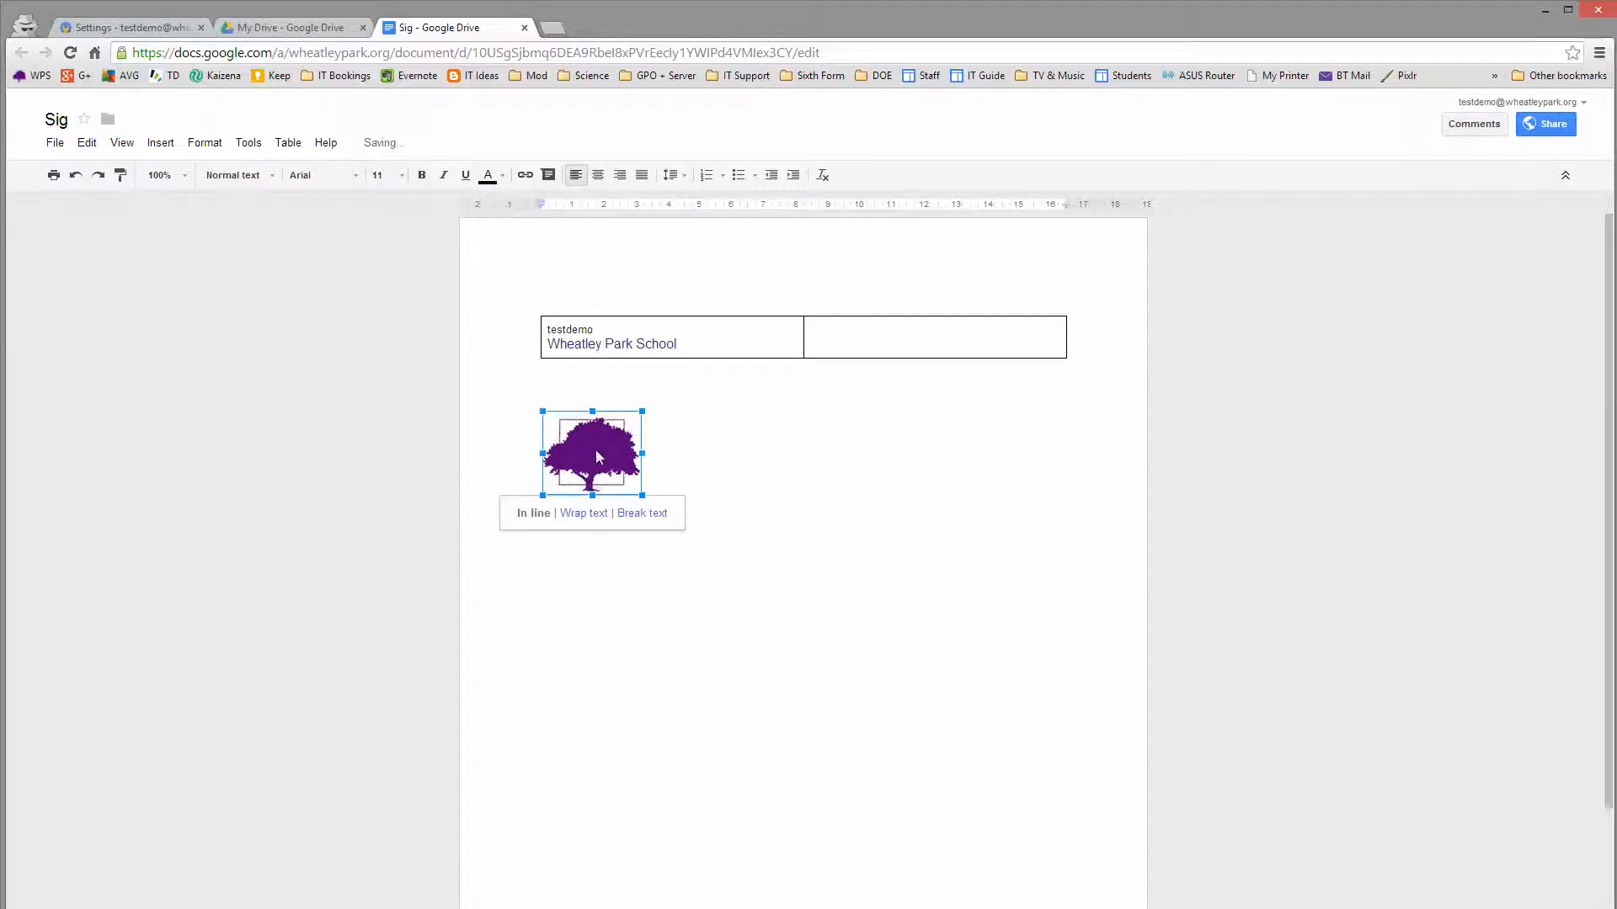
{"action": "left_click_drag", "start_coordinate": [595, 452], "coordinate": [876, 332]}
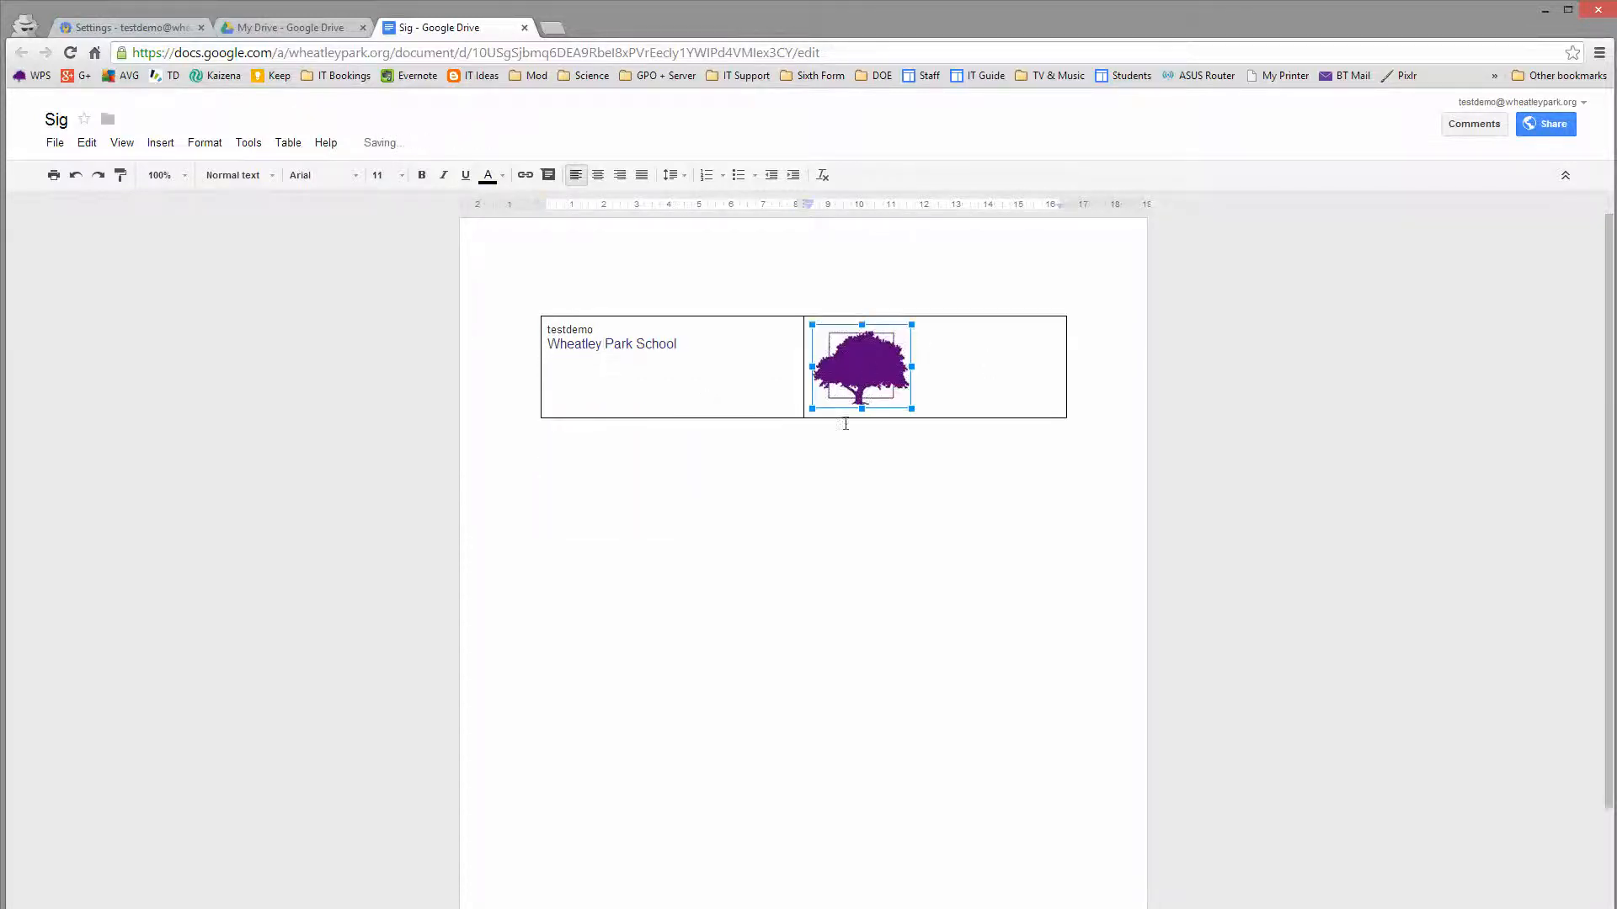
{"action": "left_click", "coordinate": [914, 512]}
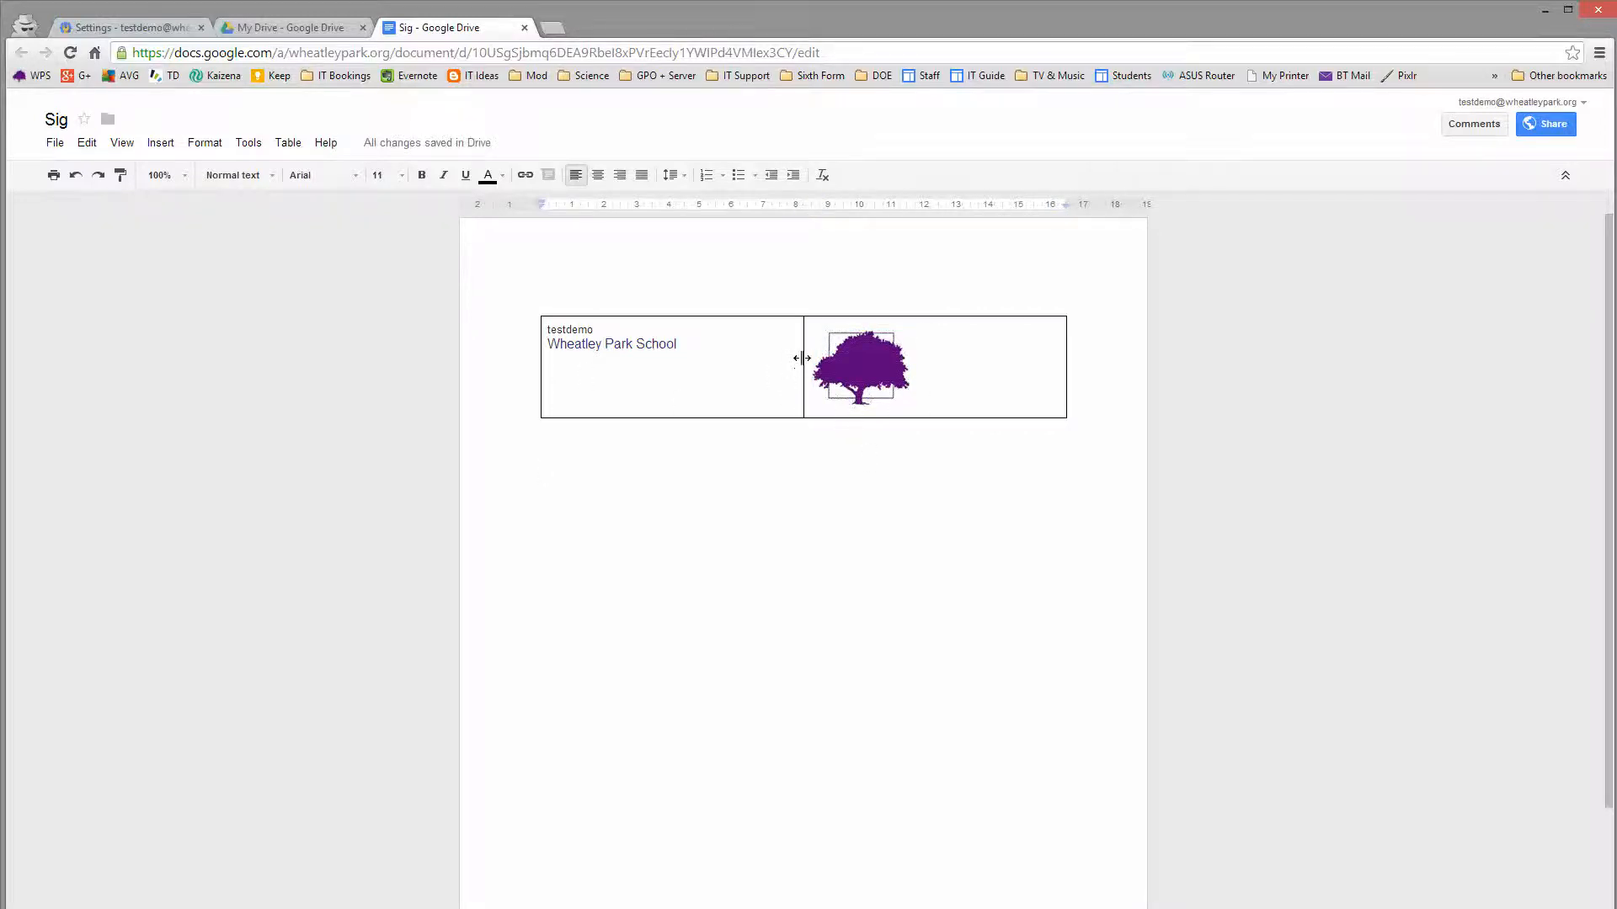
- Narrow the table's text column to about 4.4 cm and shrink the tree image to about half its size
{"action": "left_click_drag", "start_coordinate": [801, 357], "coordinate": [682, 359]}
{"action": "left_click", "coordinate": [749, 384]}
{"action": "left_click_drag", "start_coordinate": [789, 410], "coordinate": [737, 364]}
{"action": "left_click", "coordinate": [818, 353]}
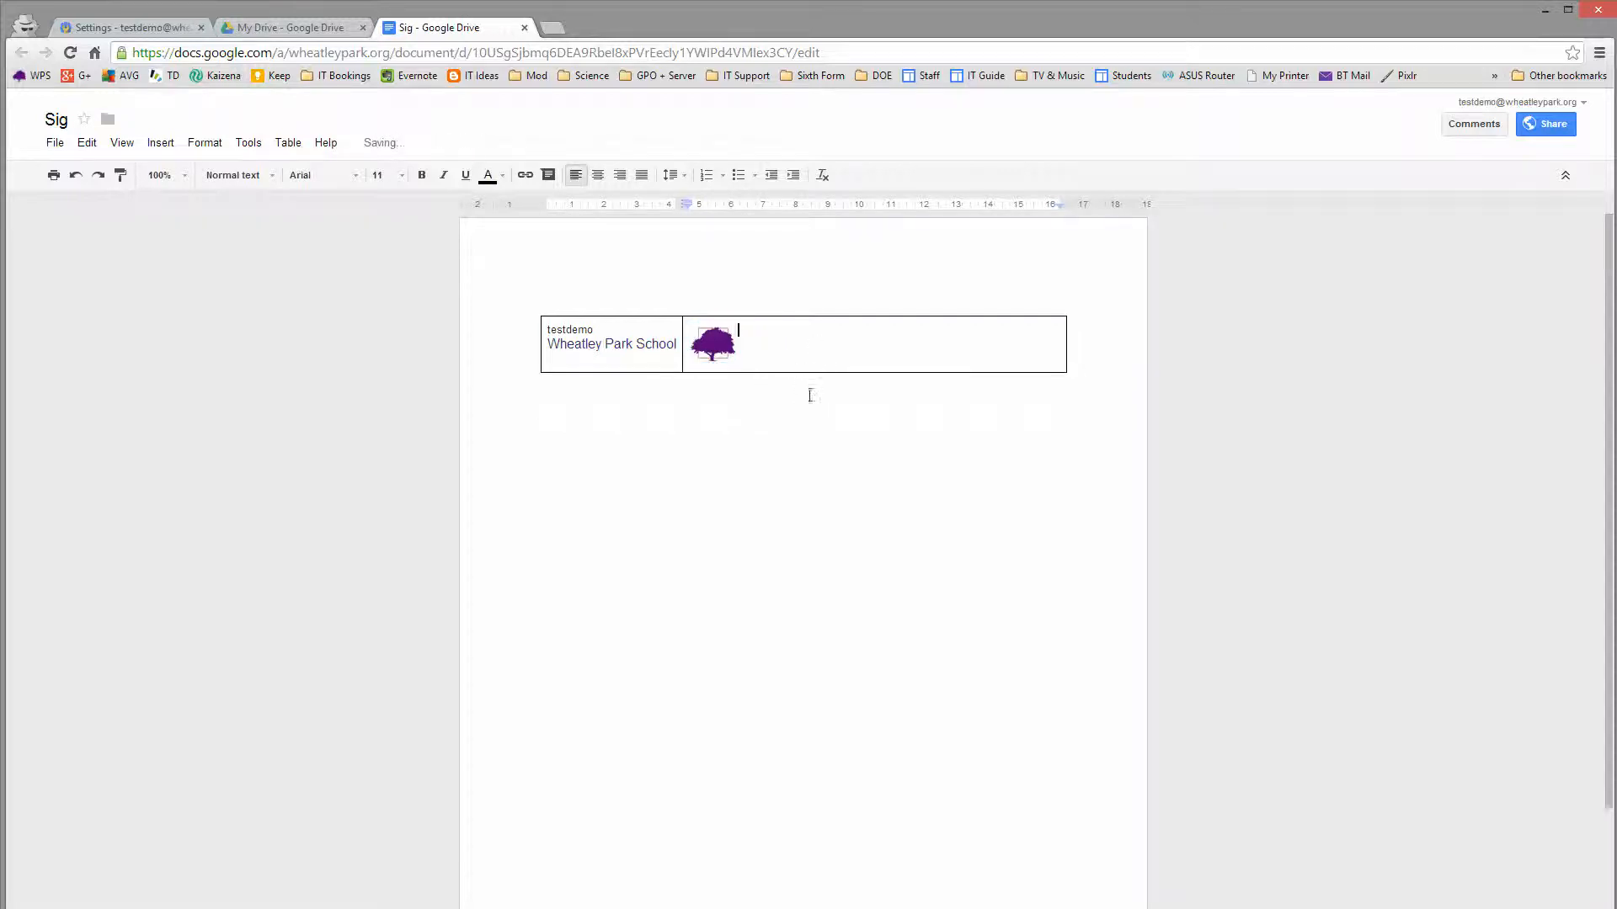
- Set the border width of the whole signature table to 0pt
{"action": "key", "text": "ctrl+a"}
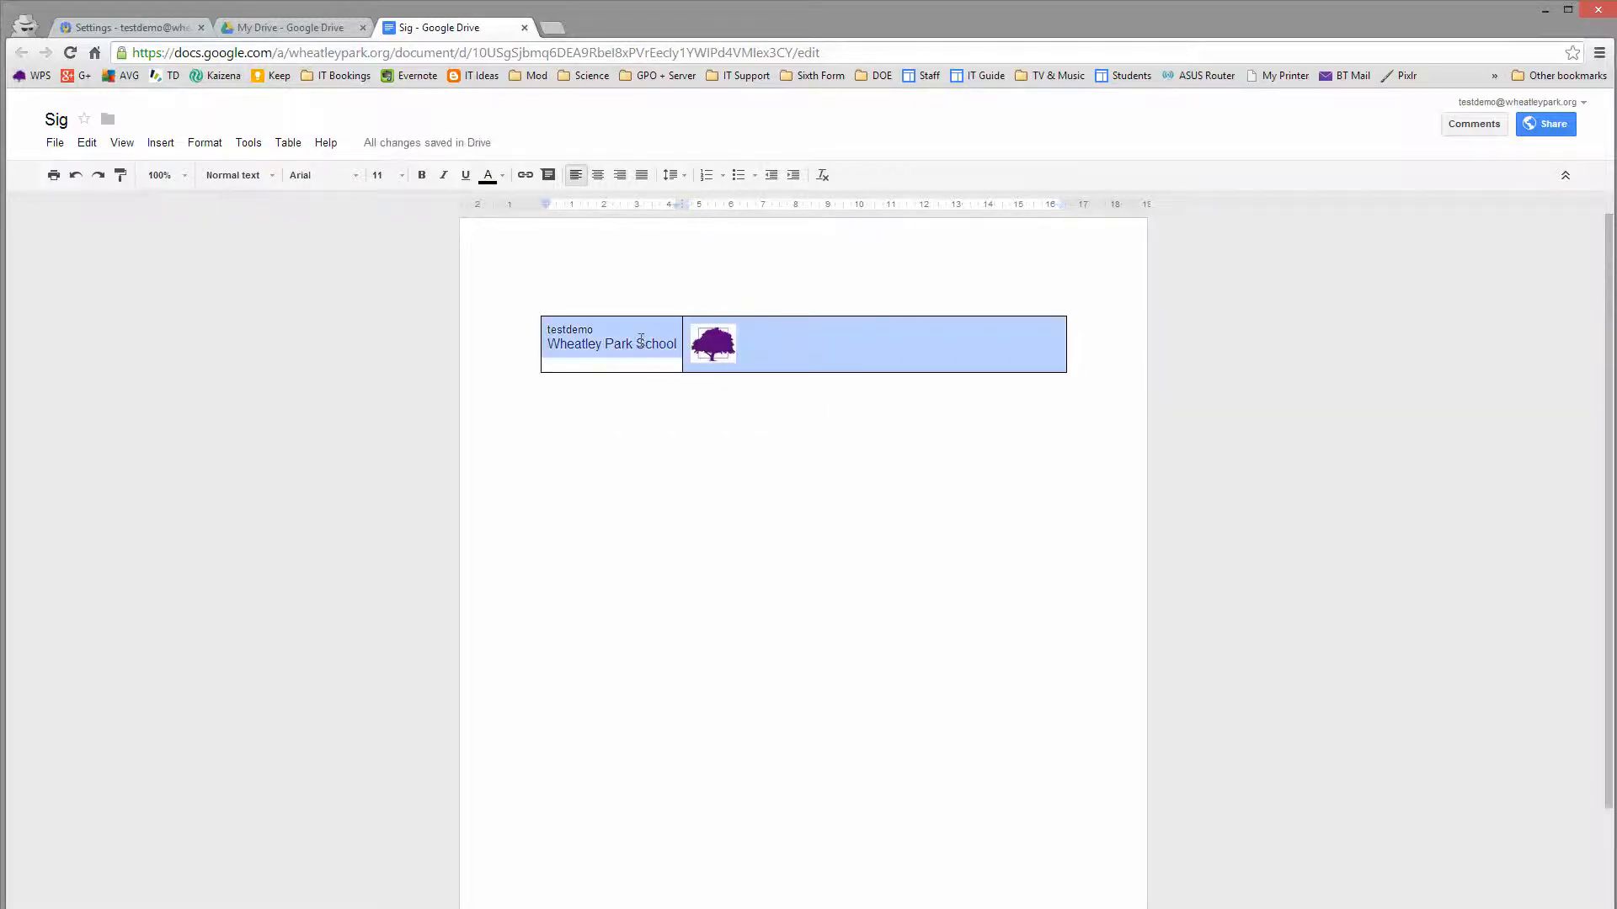
{"action": "right_click", "coordinate": [841, 346]}
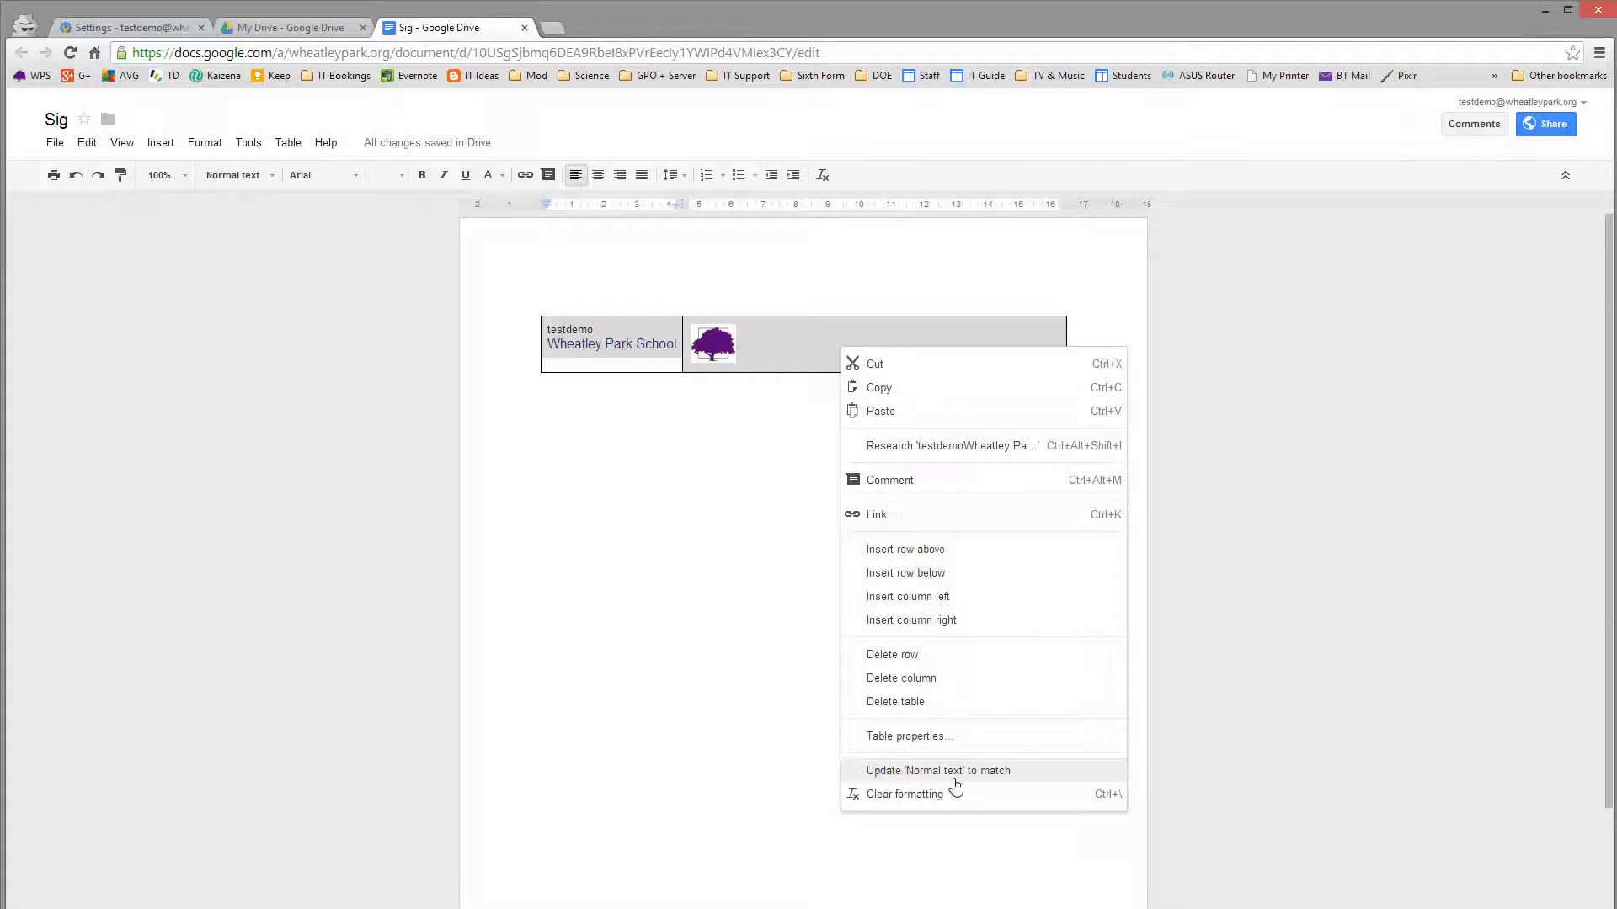
{"action": "left_click", "coordinate": [922, 739]}
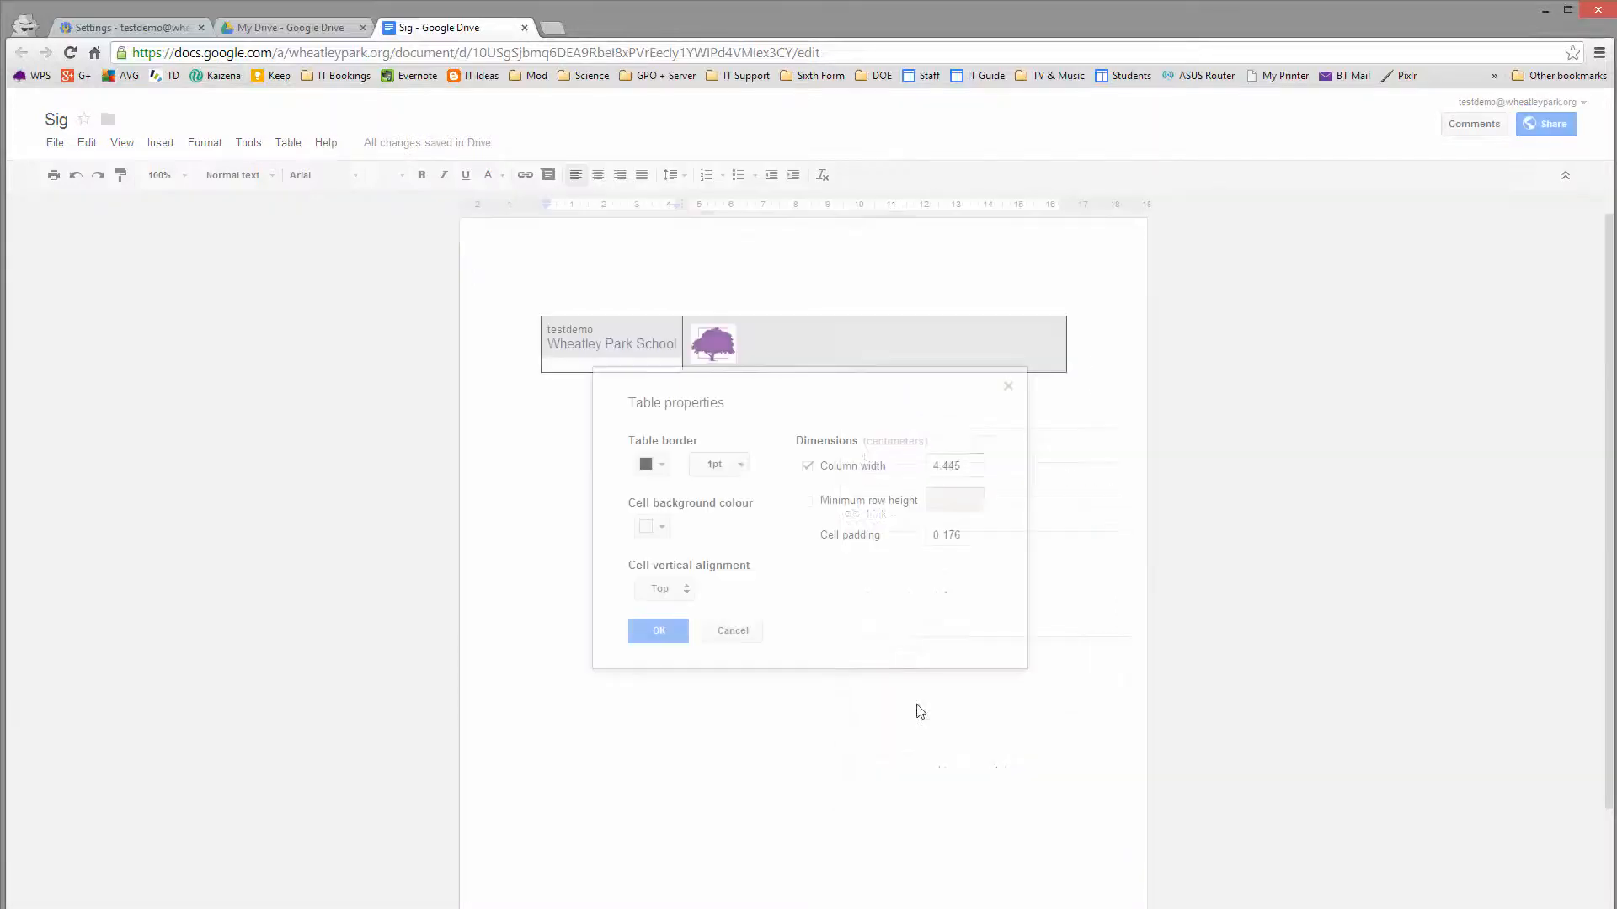
{"action": "left_click", "coordinate": [739, 465]}
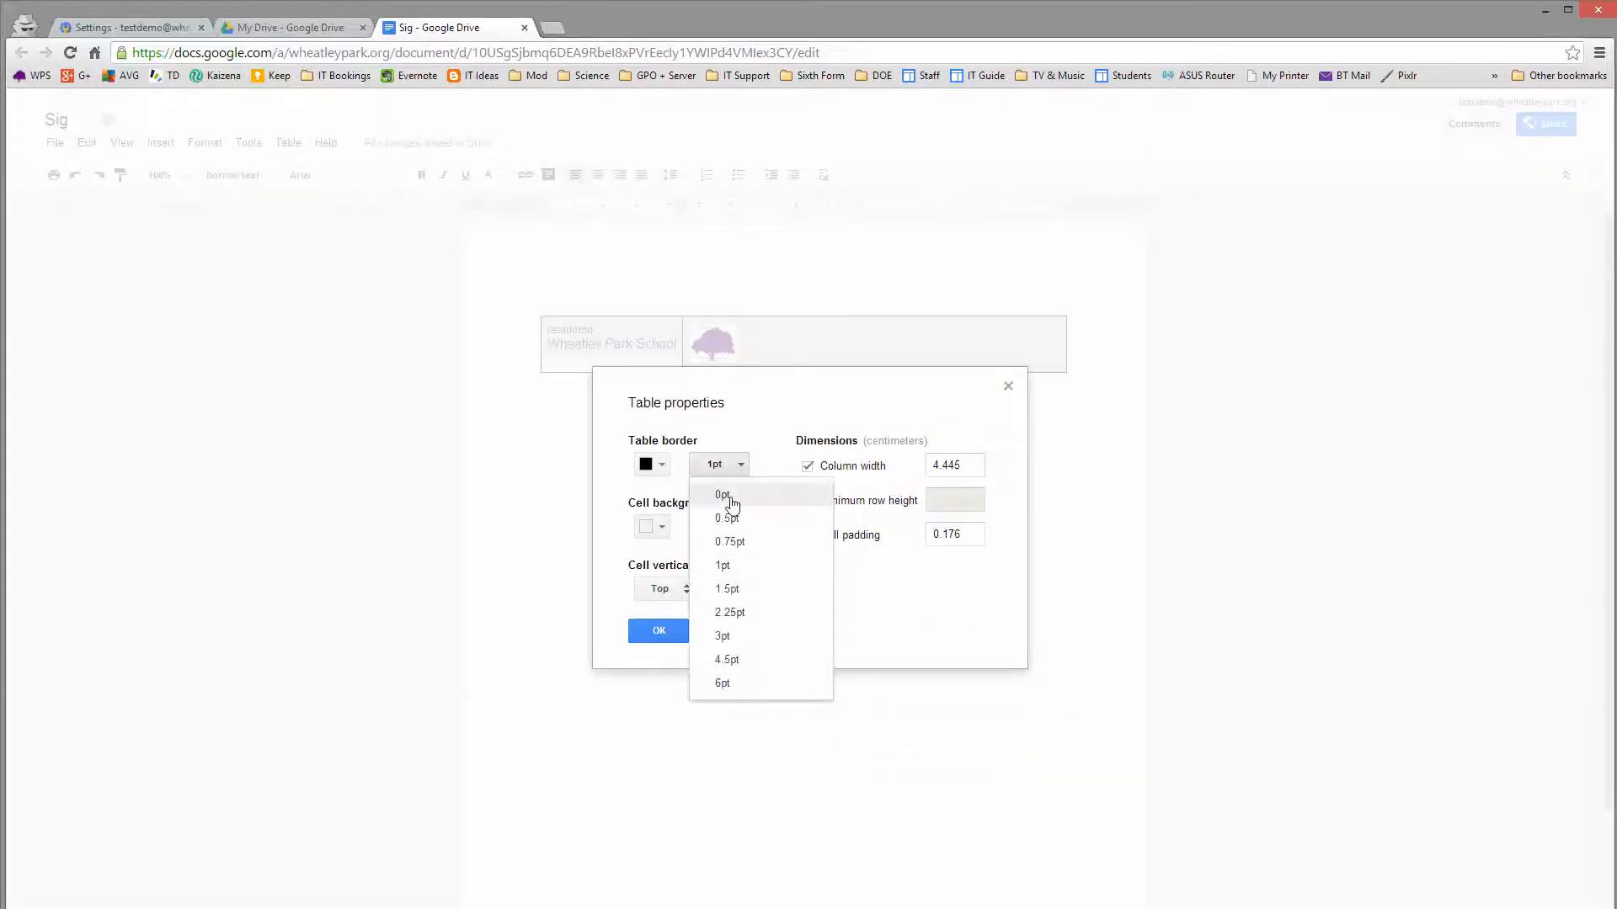
{"action": "left_click", "coordinate": [729, 498]}
{"action": "left_click", "coordinate": [659, 632]}
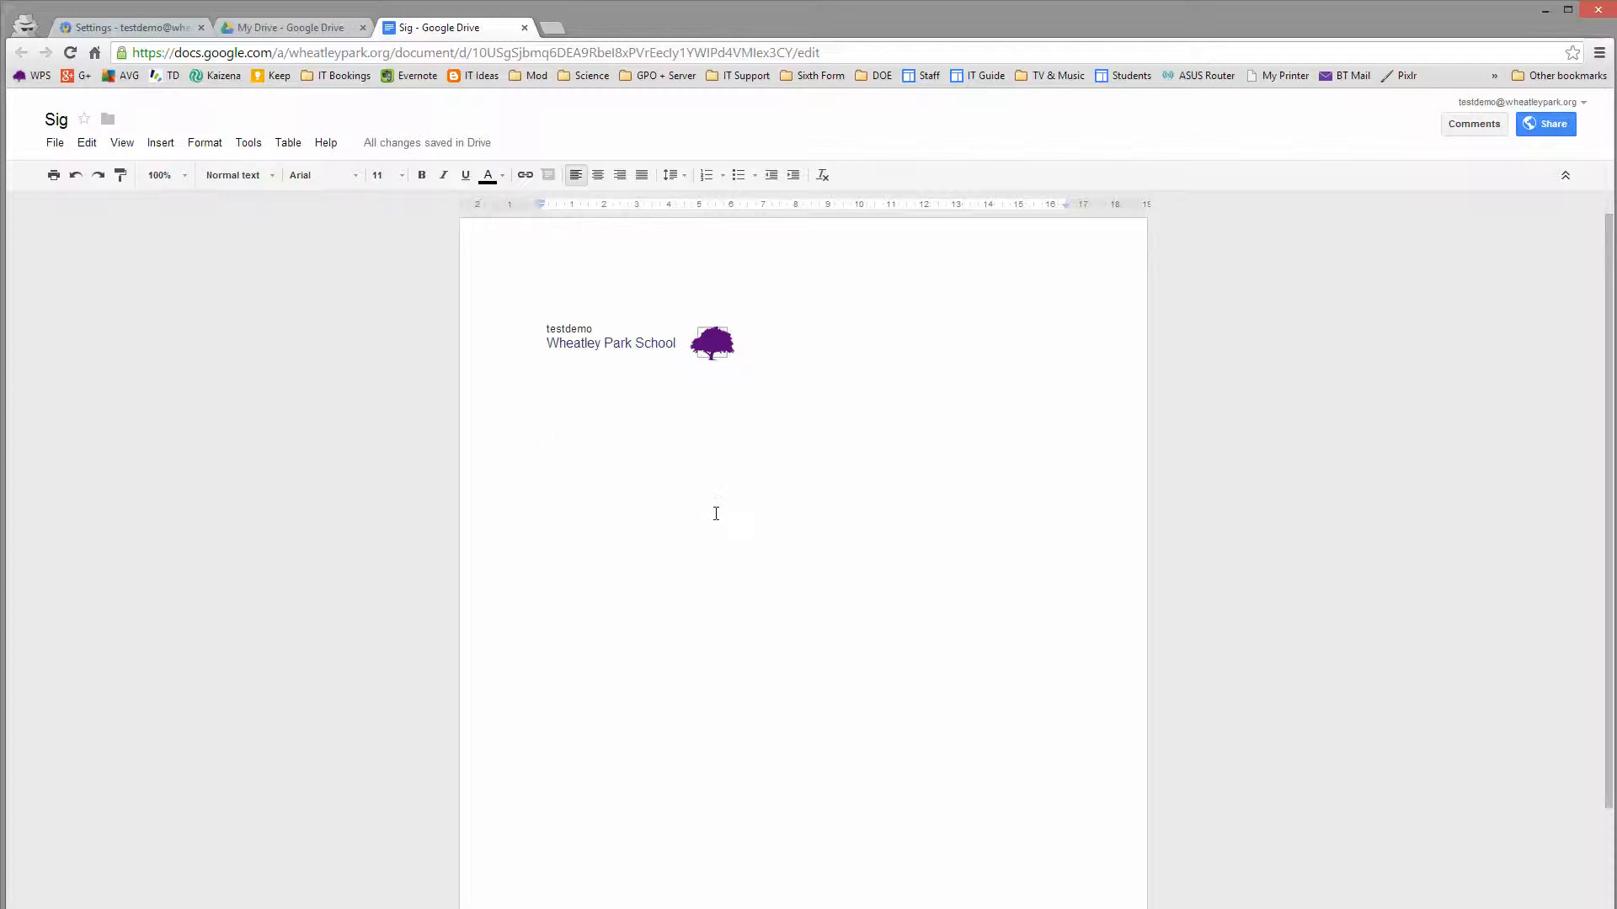
- Capture a screen clipping of the signature text and tree to the clipboard and paste it below the table
{"action": "key", "text": "shift+super+s"}
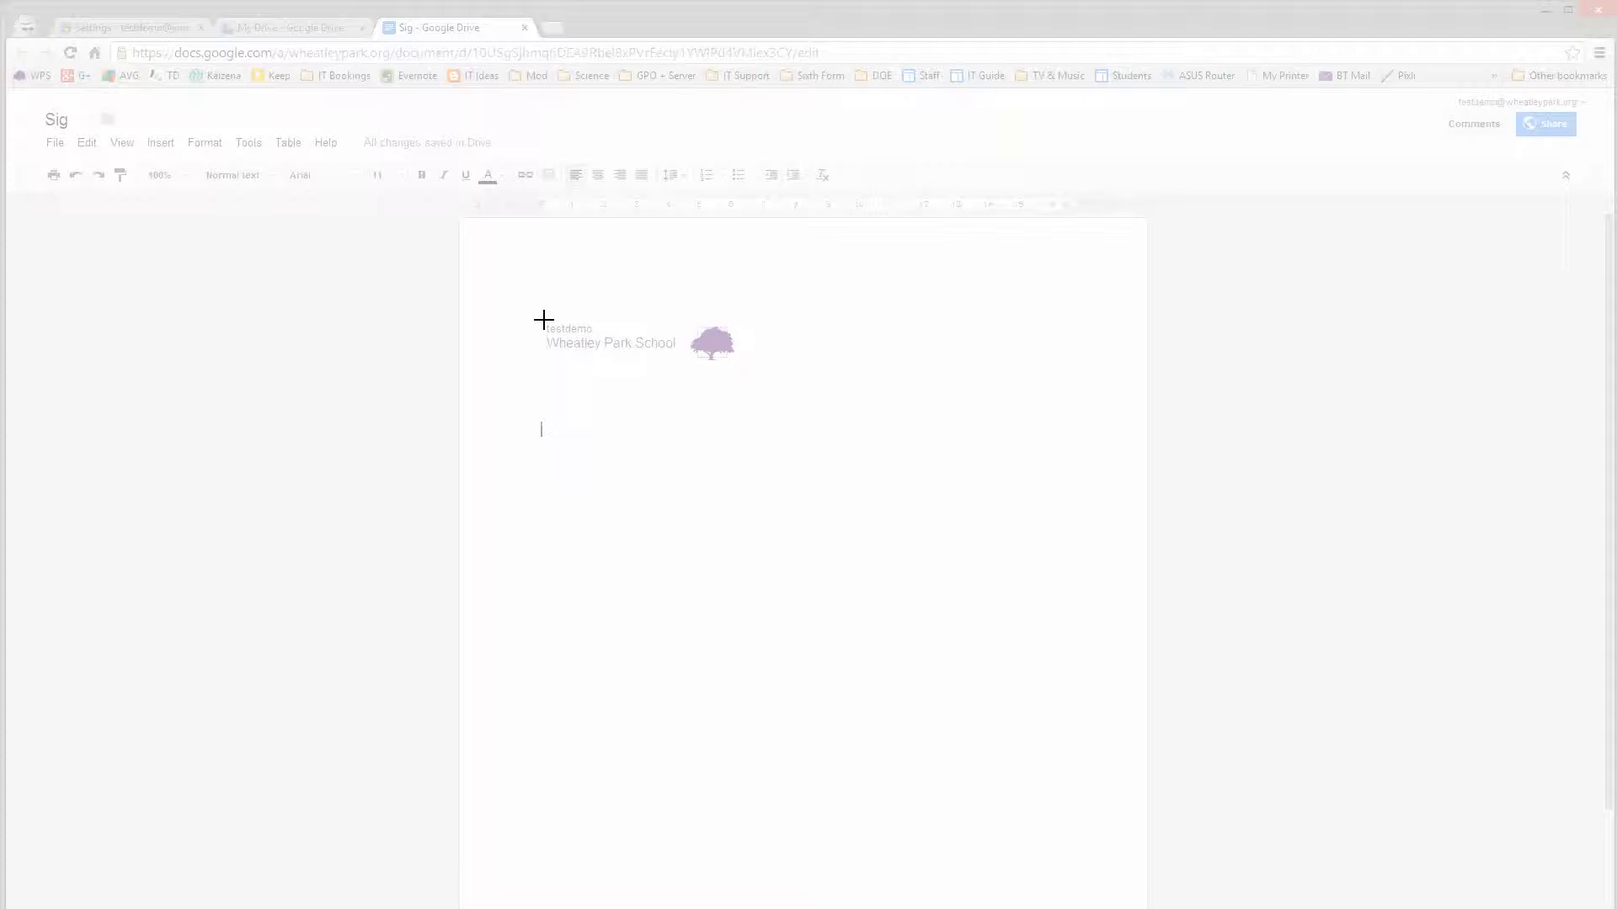
{"action": "mouse_move", "coordinate": [543, 323]}
{"action": "left_mouse_down"}
{"action": "mouse_move", "coordinate": [569, 360]}
{"action": "mouse_move", "coordinate": [738, 369]}
{"action": "left_mouse_up"}
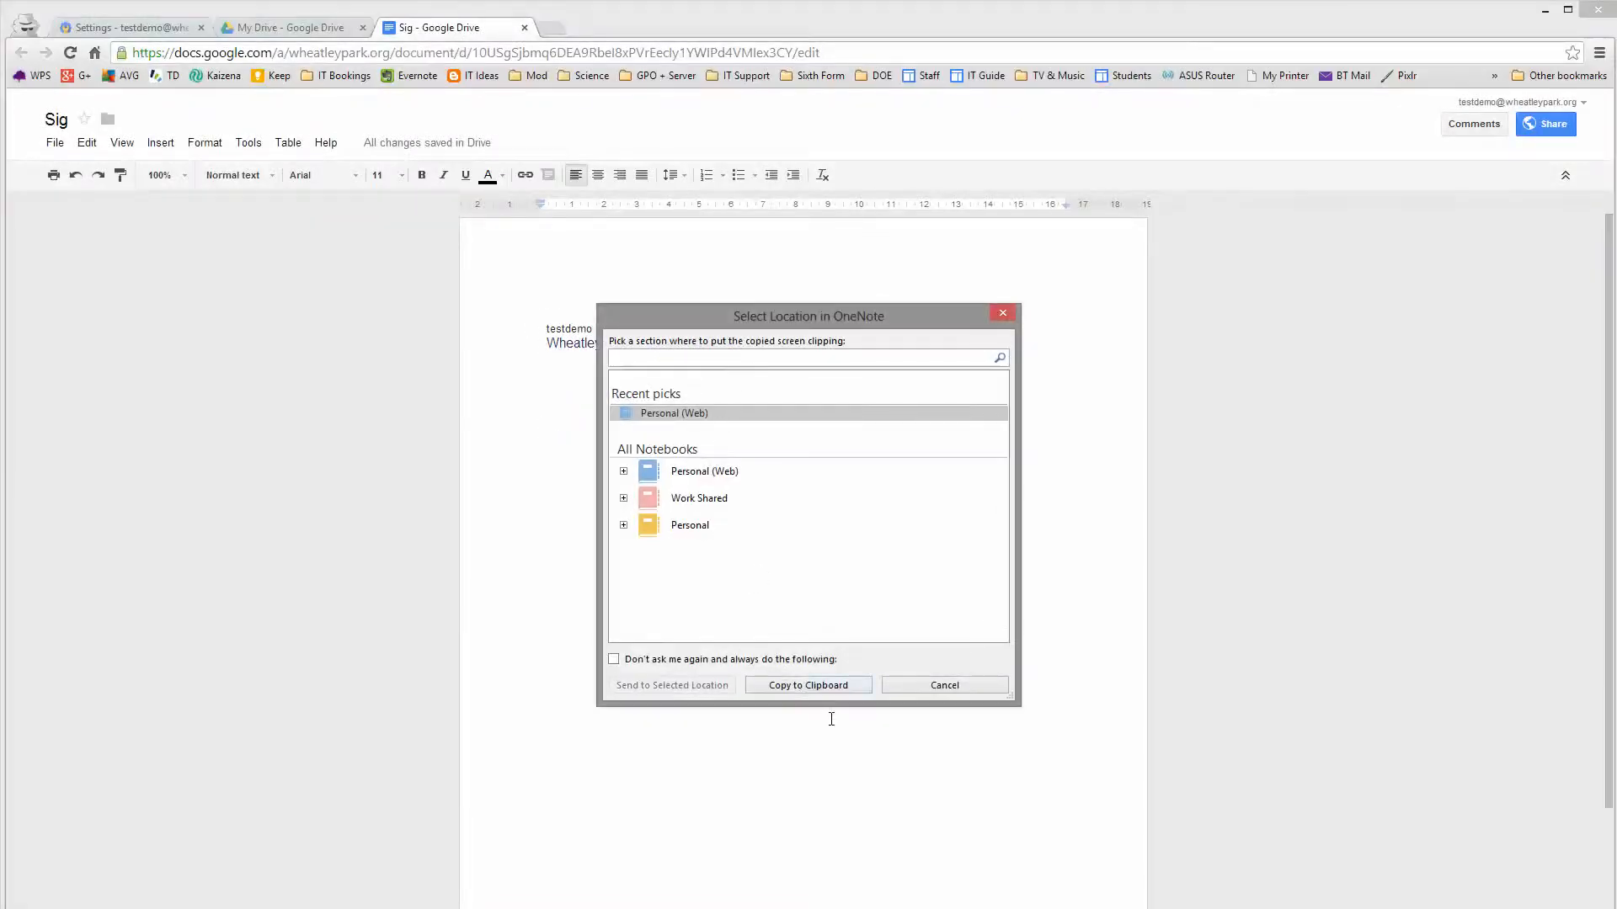
{"action": "left_click", "coordinate": [831, 687]}
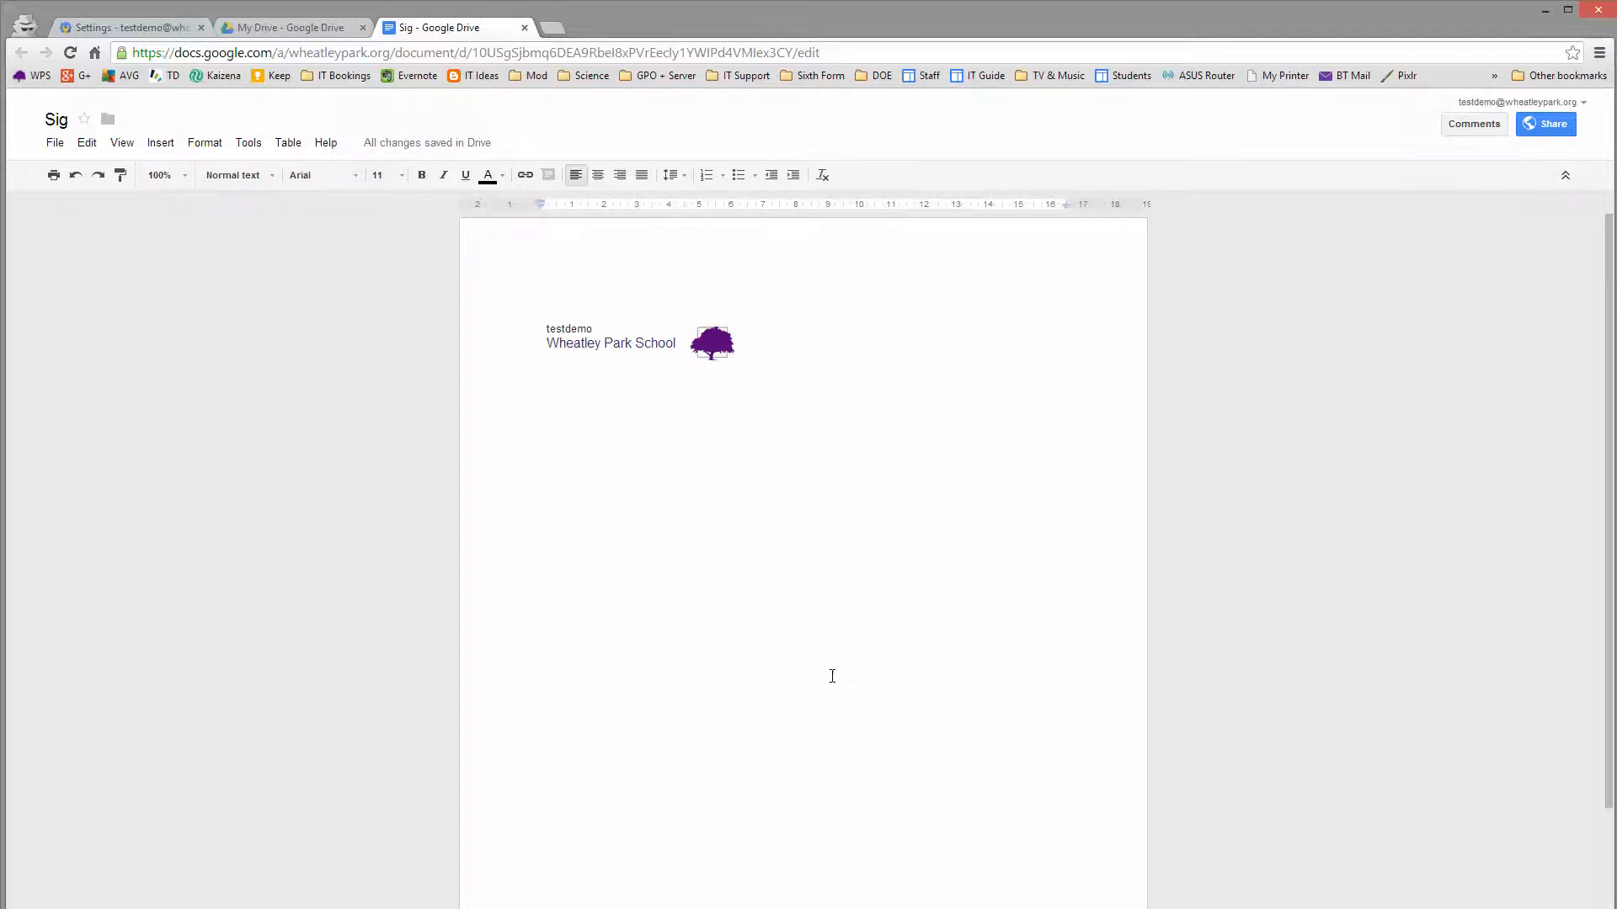
{"action": "key", "text": "ctrl+v"}
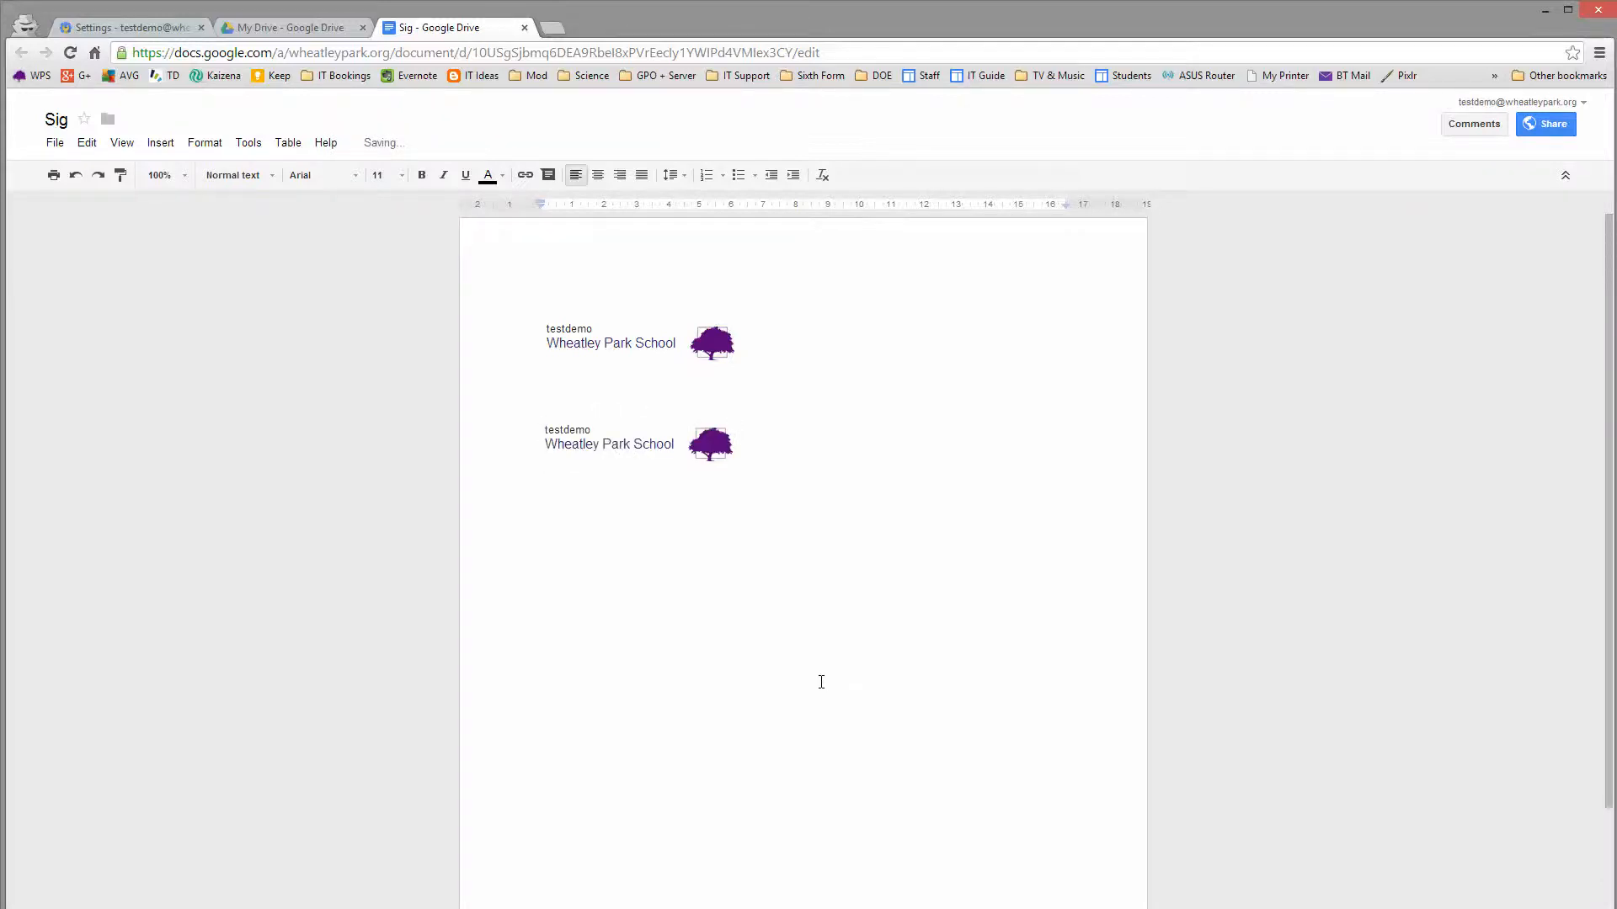
- Copy the image URL of the pasted signature clipping and return to the Gmail signature settings
{"action": "right_click", "coordinate": [633, 449]}
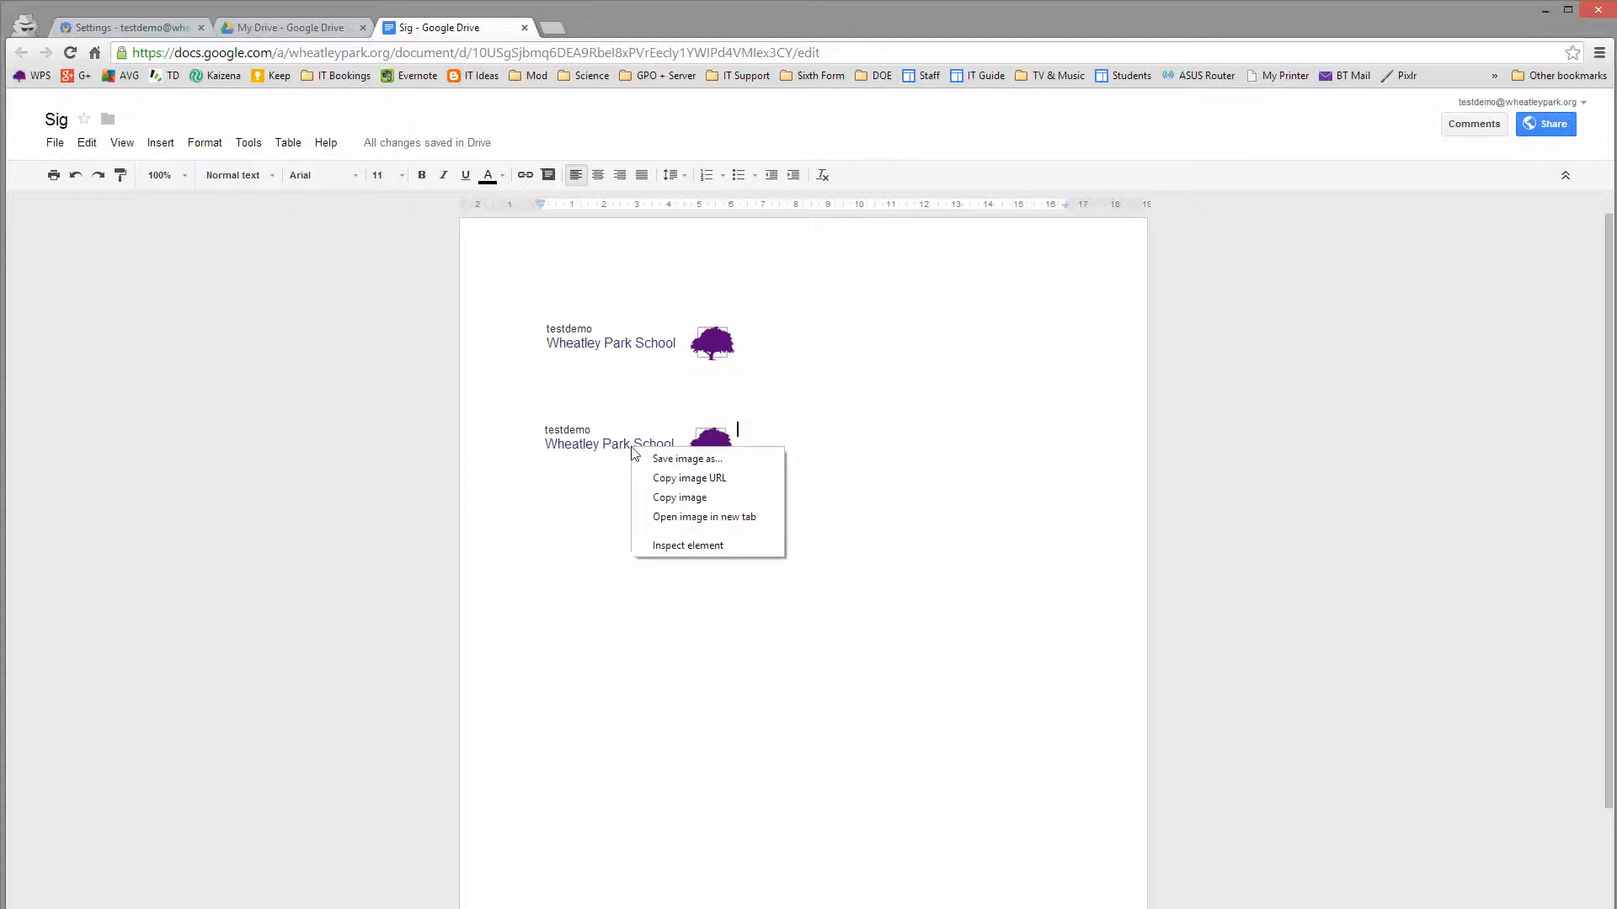
{"action": "left_click", "coordinate": [684, 496]}
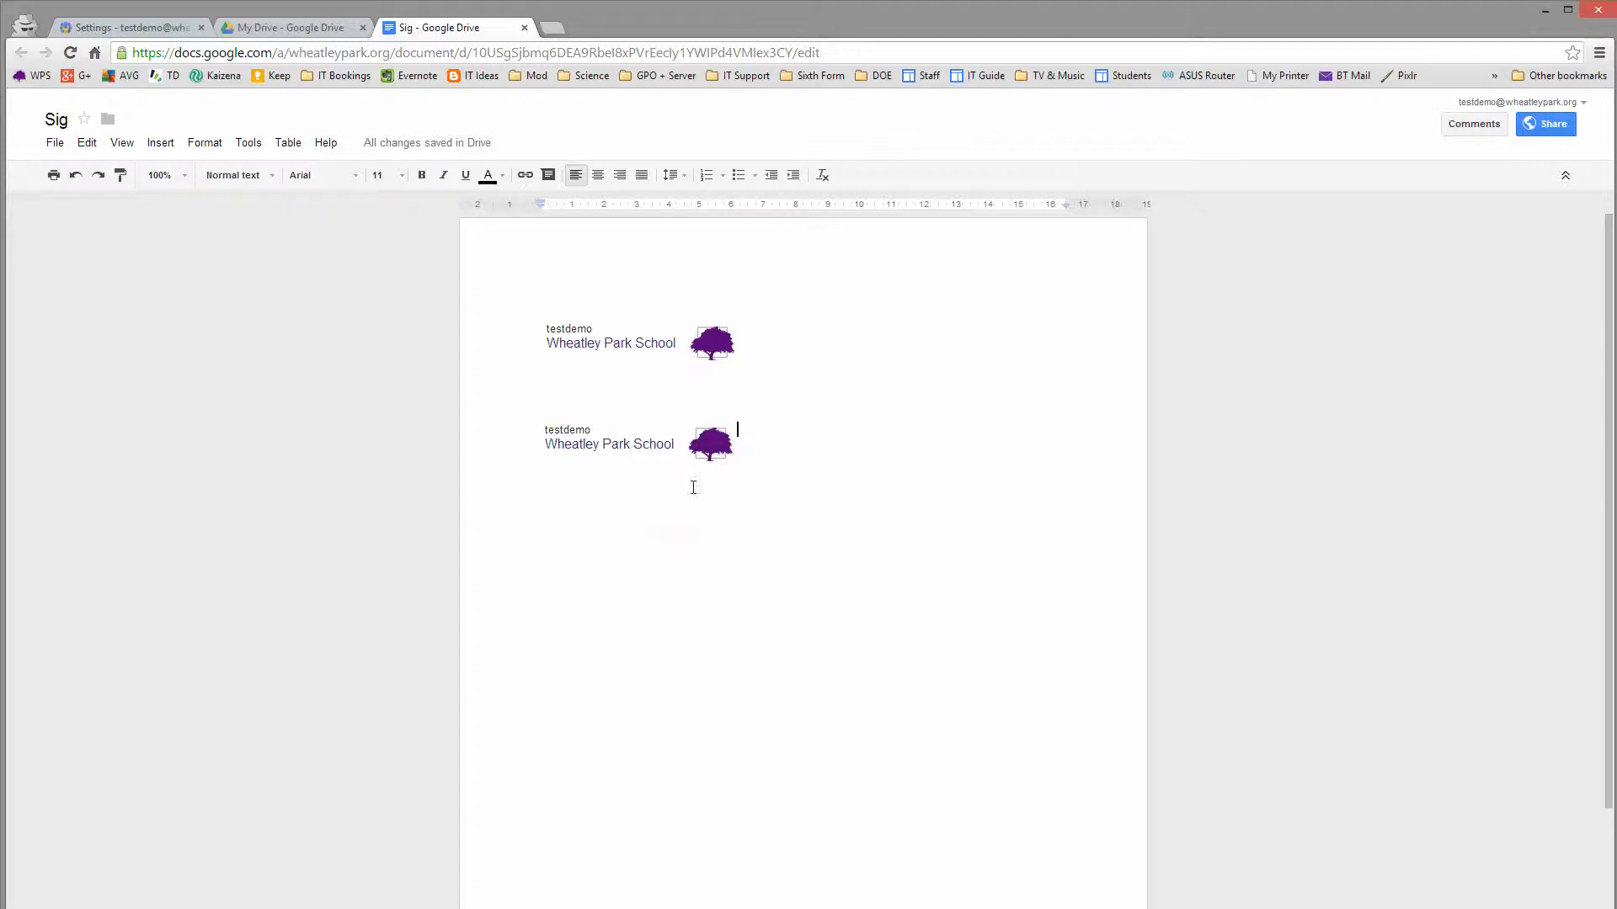
{"action": "left_click", "coordinate": [303, 27]}
{"action": "left_click", "coordinate": [136, 20]}
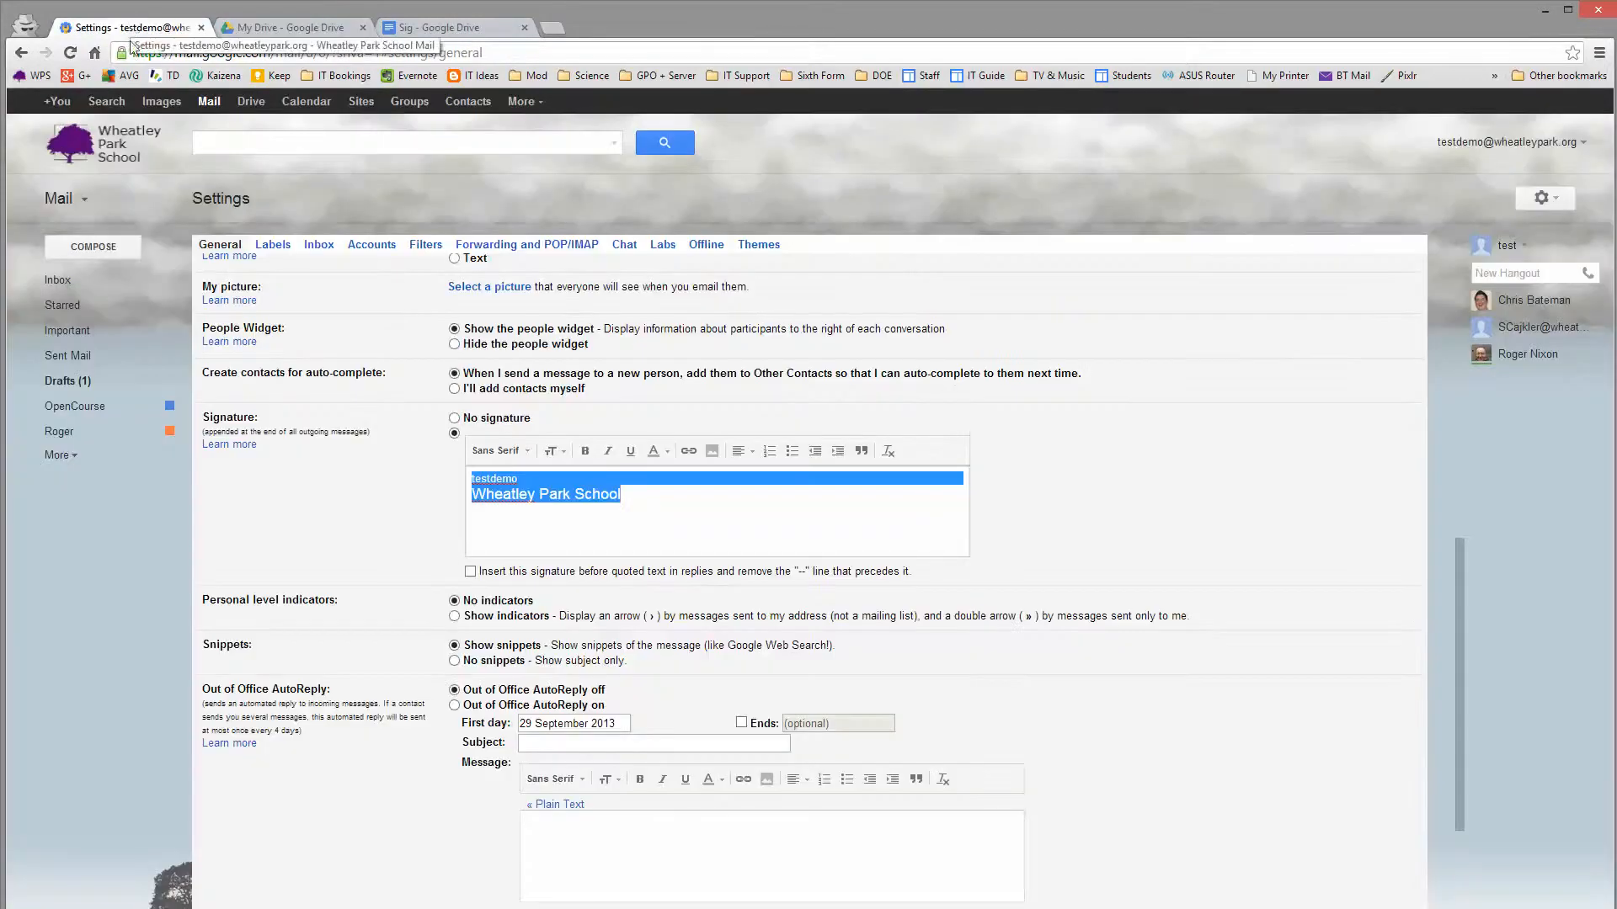
- Replace the Gmail signature's text with the clipping image, inserted from the copied web address
{"action": "key", "text": "Delete"}
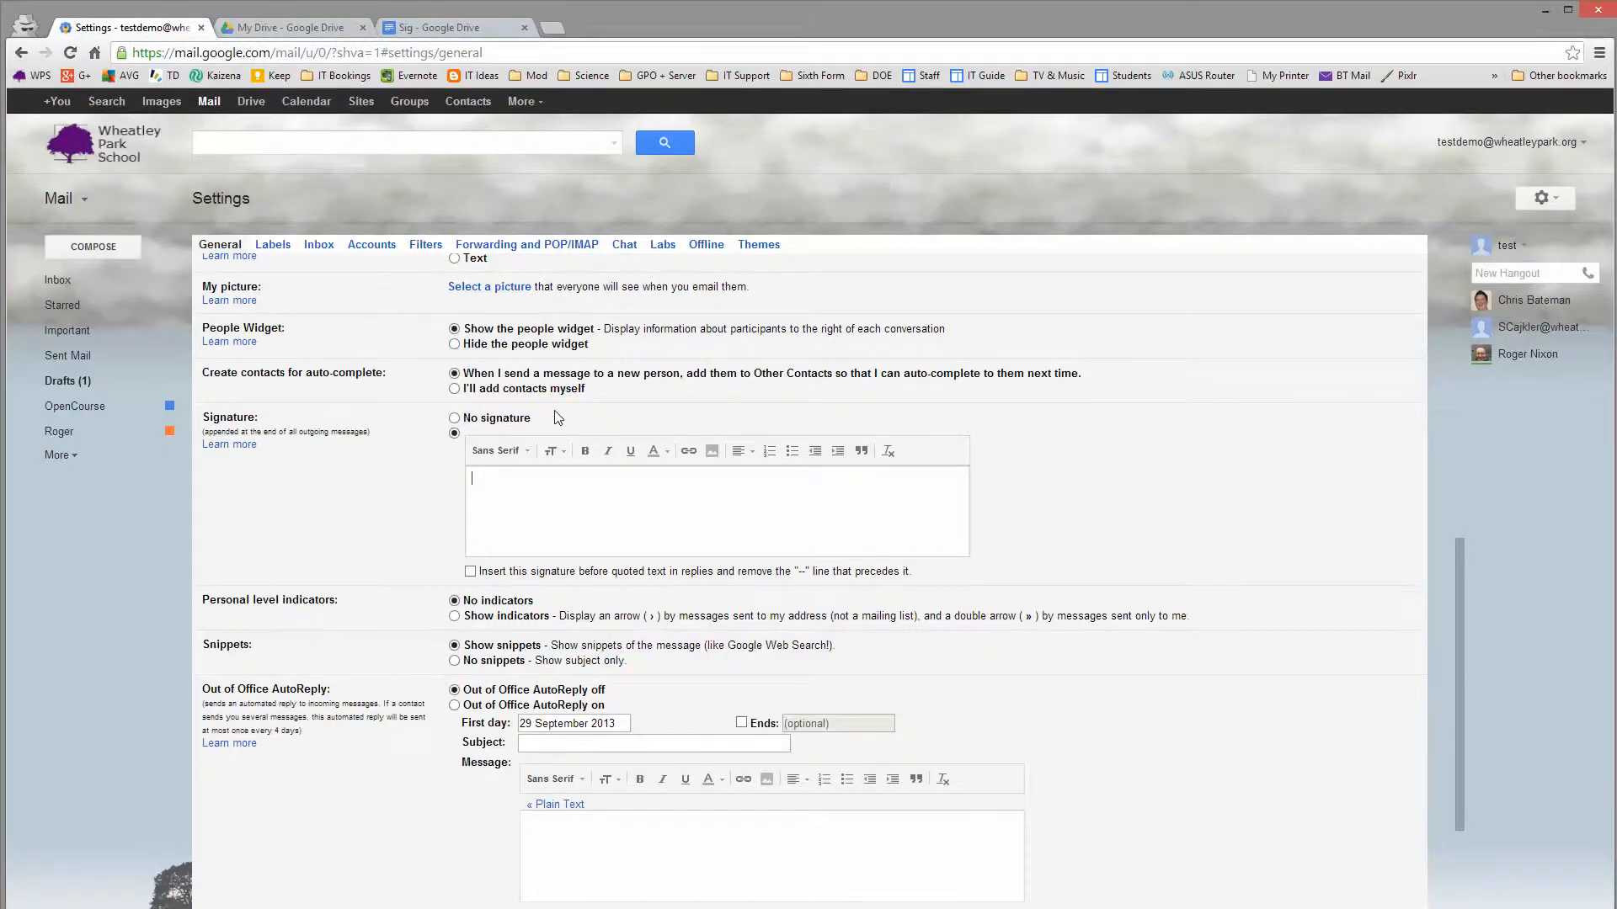
{"action": "left_click", "coordinate": [711, 451]}
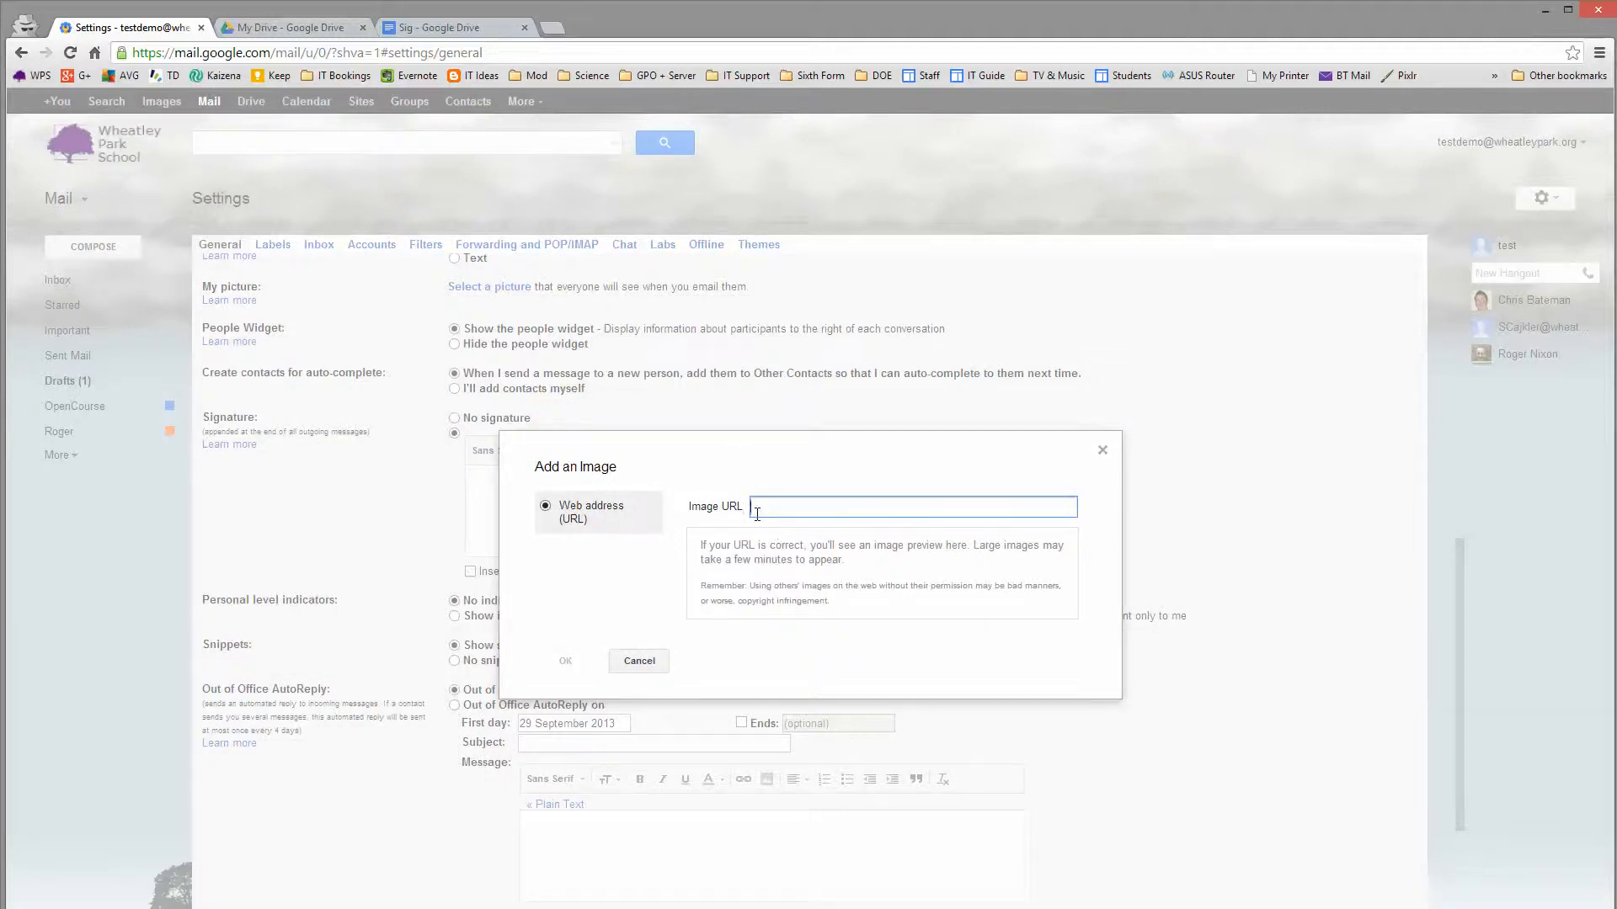
{"action": "key", "text": "ctrl+v"}
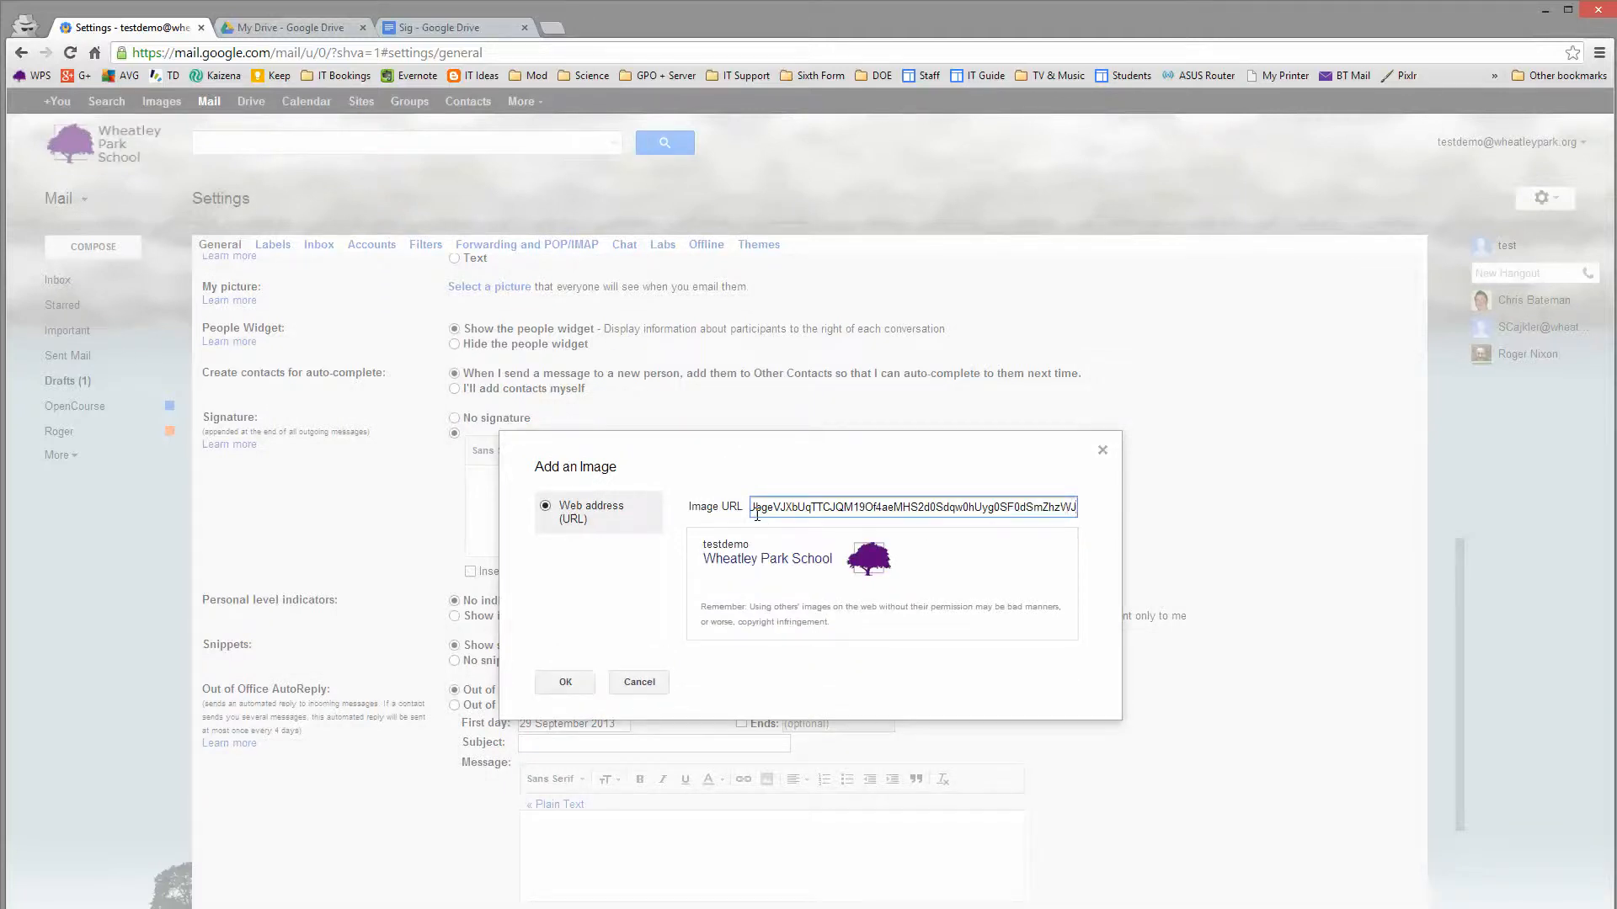
{"action": "left_click", "coordinate": [565, 682]}
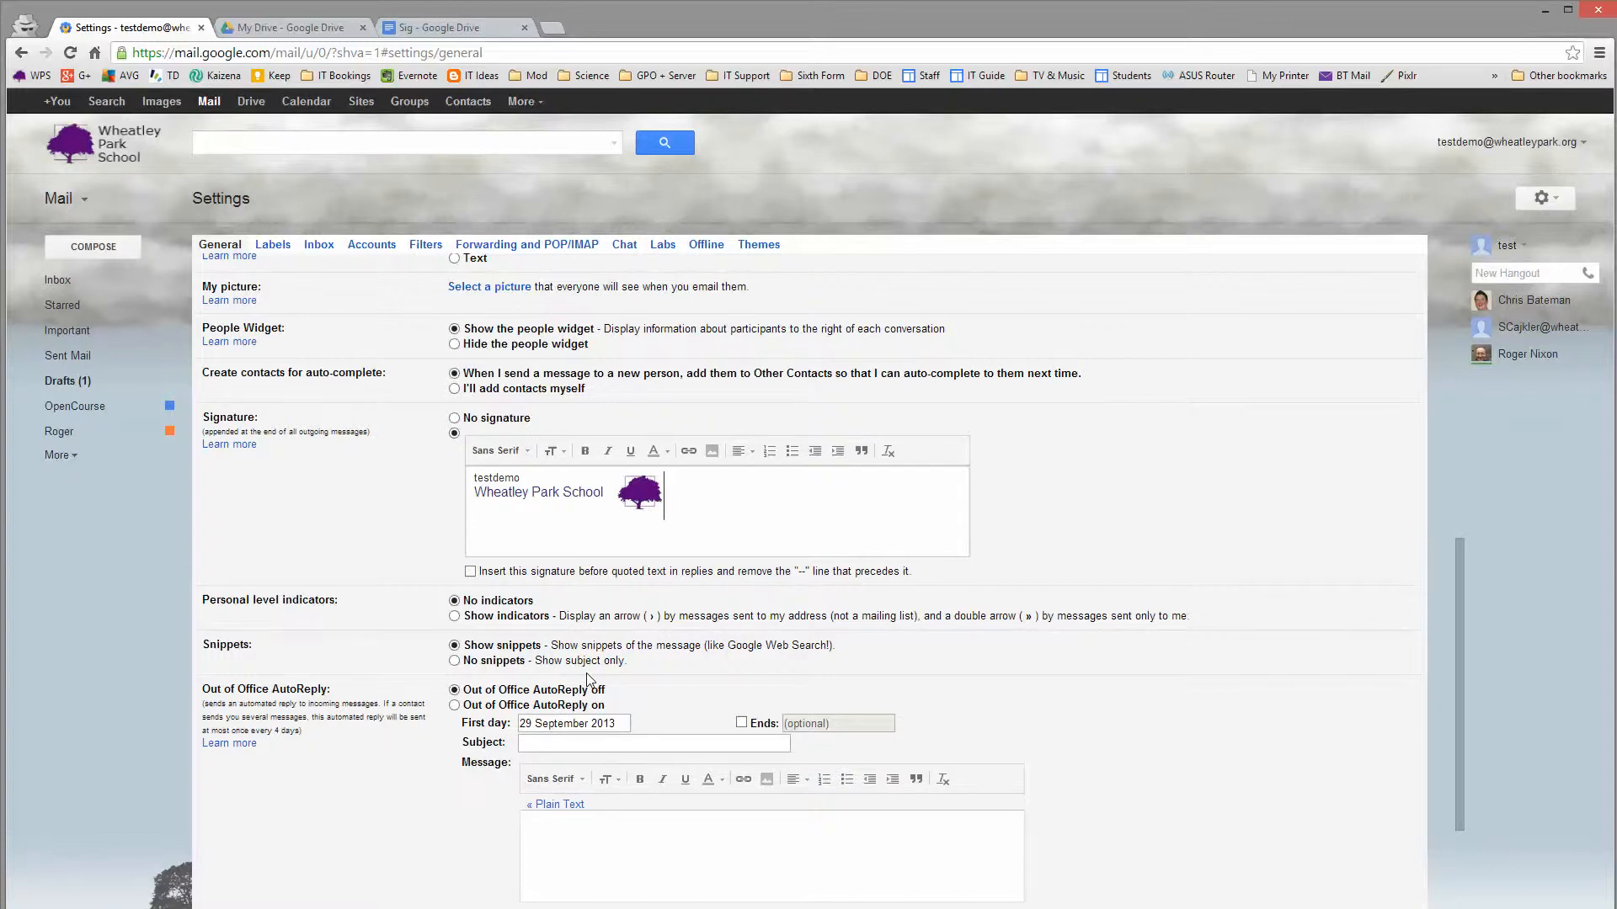
- Switch back to the Sig document in Google Drive
{"action": "left_click", "coordinate": [454, 28]}
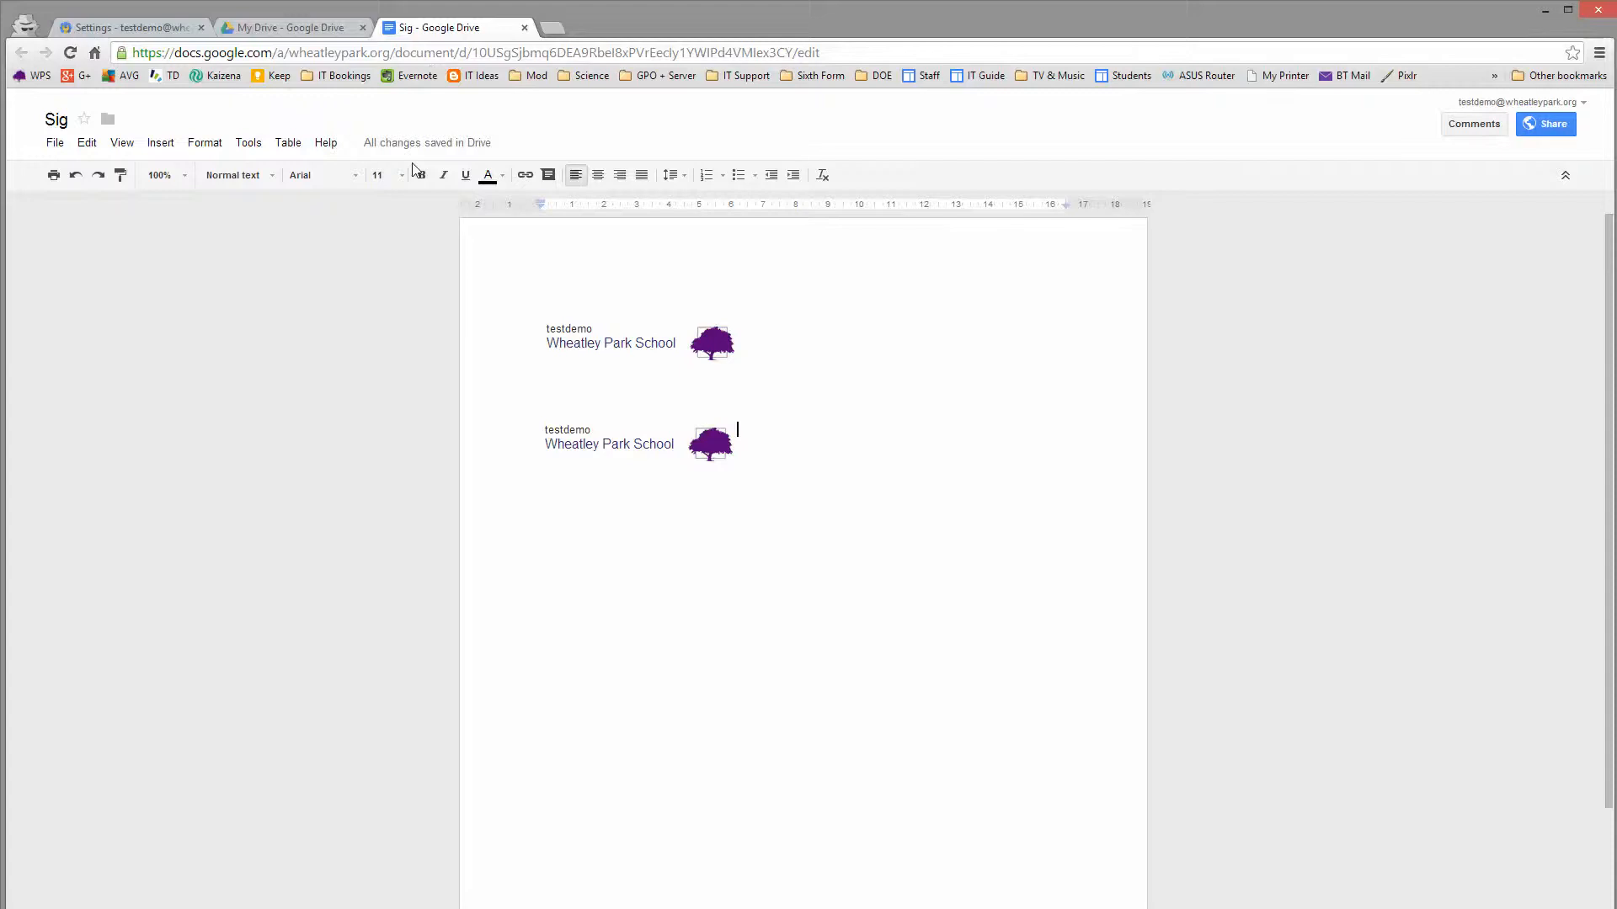